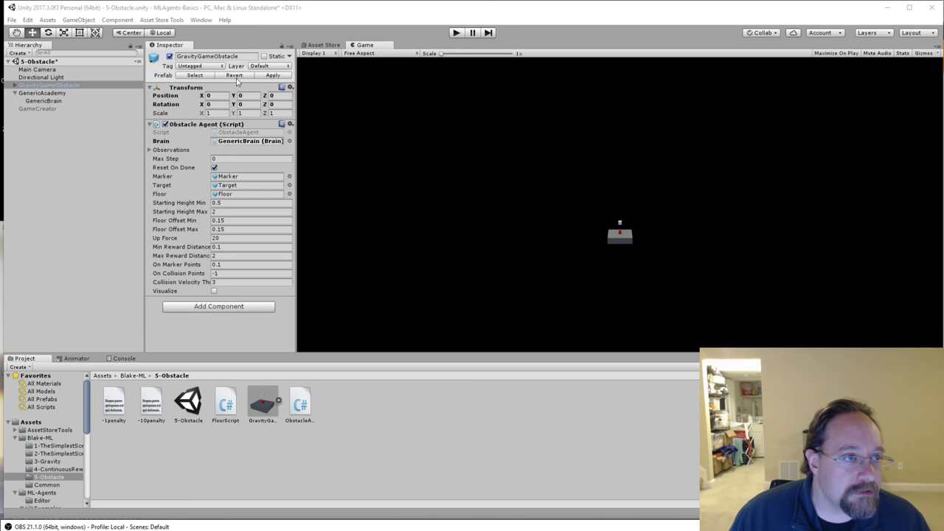
Step: Open the Scene view and dock it beside the Game view
{"action": "right_click", "coordinate": [377, 43]}
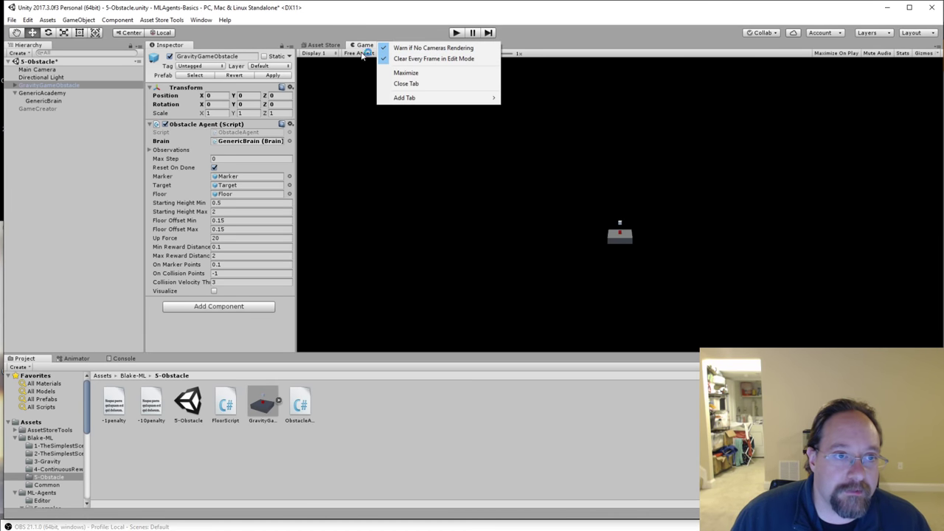
{"action": "left_click", "coordinate": [358, 54]}
{"action": "left_click", "coordinate": [201, 20]}
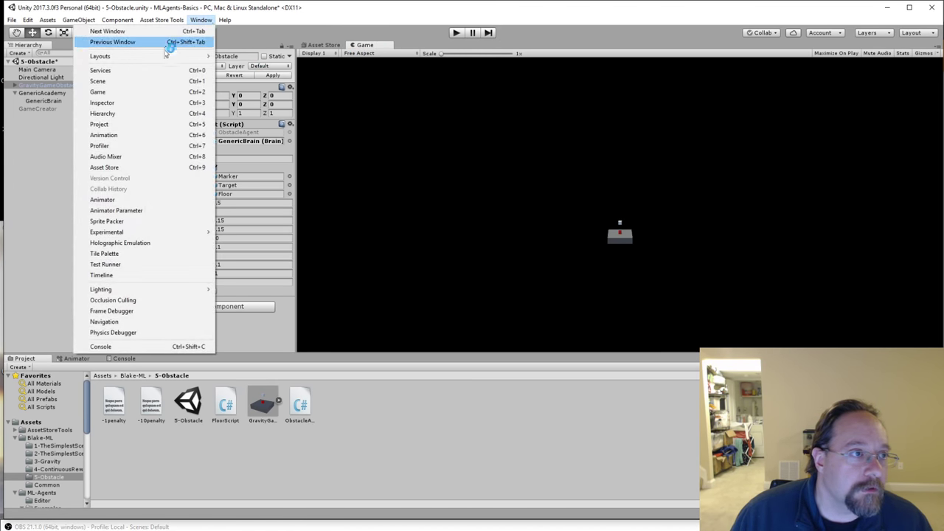
{"action": "left_click", "coordinate": [158, 81]}
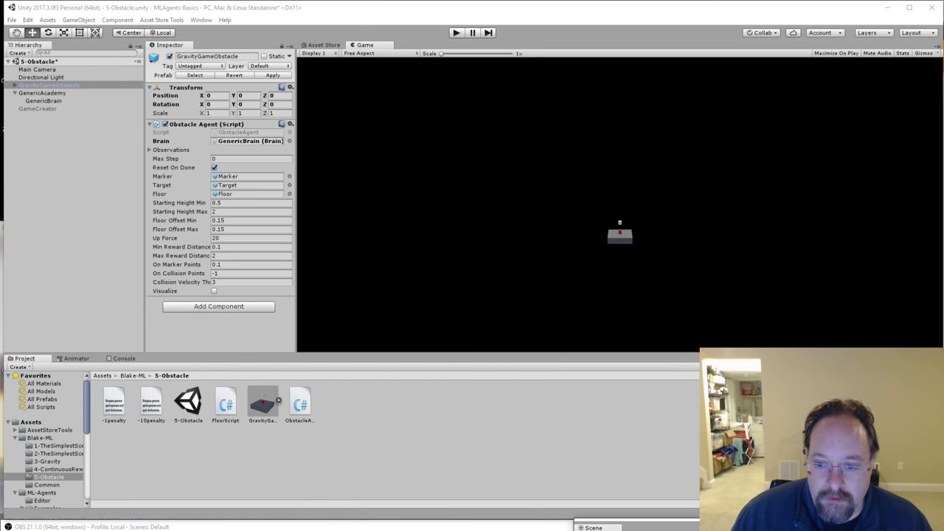
{"action": "left_click_drag", "start_coordinate": [594, 527], "coordinate": [612, 94]}
{"action": "left_click_drag", "start_coordinate": [413, 100], "coordinate": [415, 50]}
Step: Examine the floor platform, the red target cube and the white marker cube from several angles in the Scene view
{"action": "left_click", "coordinate": [494, 190]}
{"action": "left_click_drag", "start_coordinate": [494, 190], "coordinate": [494, 200], "text": "alt"}
{"action": "scroll", "coordinate": [494, 200], "scroll_direction": "up", "scroll_amount": 5}
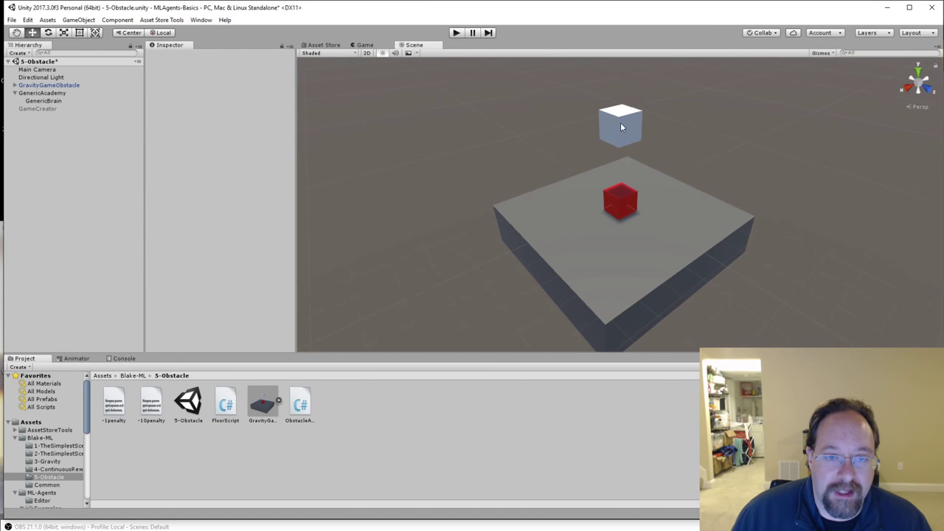
{"action": "left_click_drag", "start_coordinate": [602, 120], "coordinate": [510, 121], "text": "alt"}
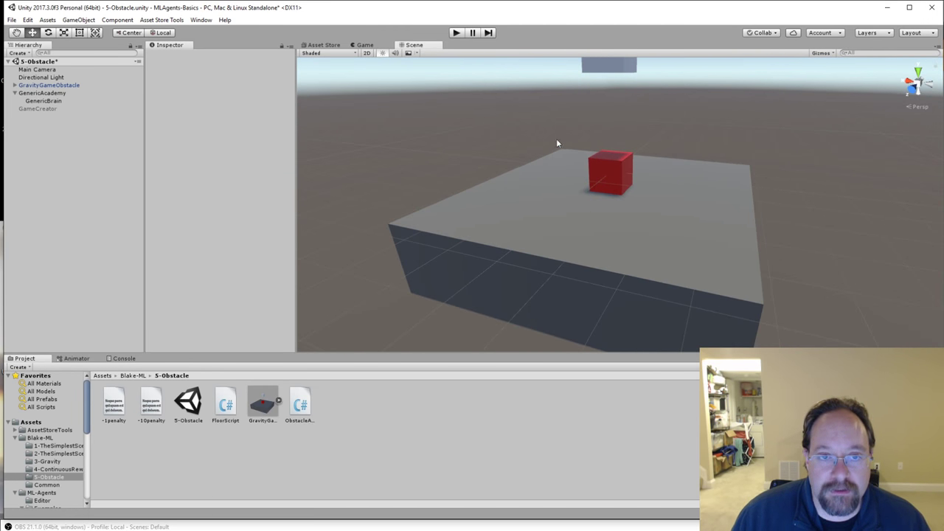
{"action": "left_click_drag", "start_coordinate": [557, 143], "coordinate": [716, 165], "text": "alt"}
{"action": "scroll", "coordinate": [565, 138], "scroll_direction": "down", "scroll_amount": 5}
{"action": "left_click_drag", "start_coordinate": [633, 210], "coordinate": [485, 225], "text": "alt"}
{"action": "scroll", "coordinate": [422, 224], "scroll_direction": "down", "scroll_amount": 5}
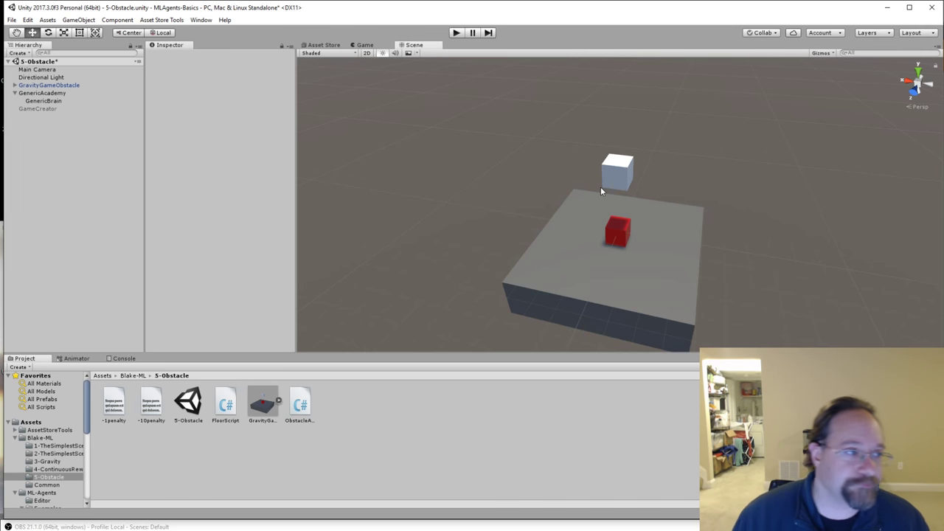
Step: Expand GravityGameObstacle and inspect its Marker and Target children, followed by the GenericBrain and GameCreator settings
{"action": "left_click", "coordinate": [14, 85]}
{"action": "left_click", "coordinate": [35, 93]}
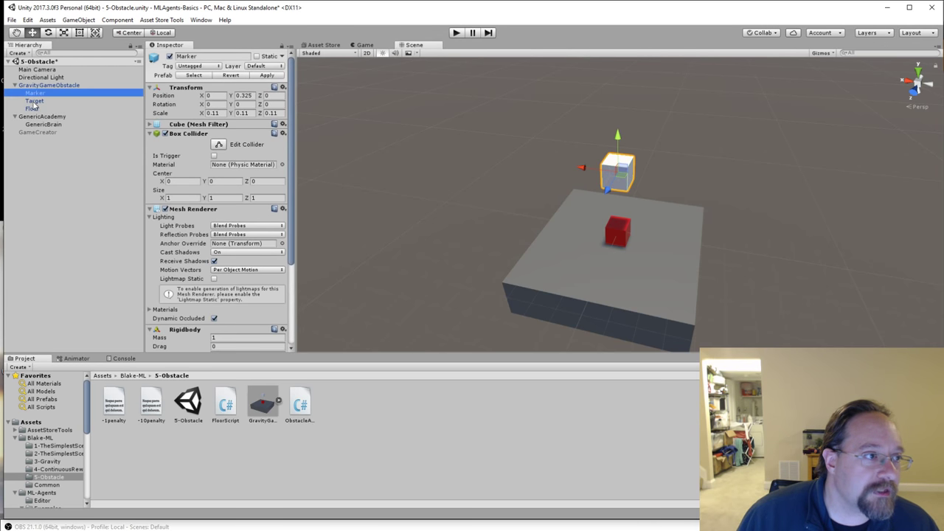
{"action": "left_click", "coordinate": [34, 101]}
{"action": "left_click", "coordinate": [41, 116]}
{"action": "left_click", "coordinate": [70, 191]}
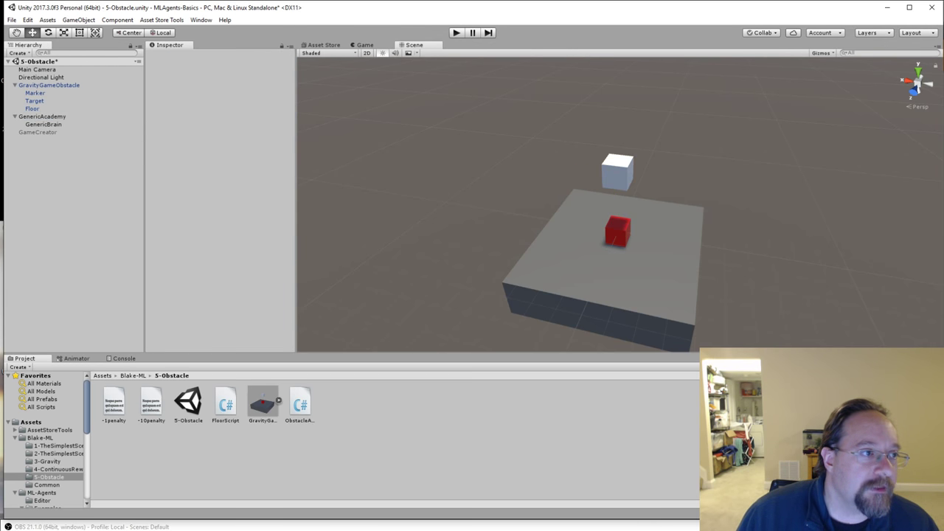
{"action": "left_click", "coordinate": [49, 127]}
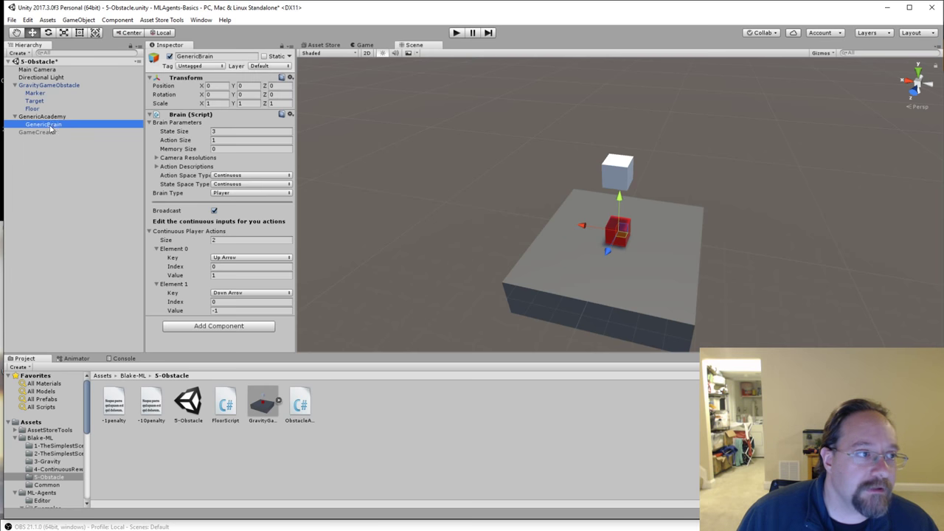
{"action": "key", "text": "Up"}
{"action": "key", "text": "Down"}
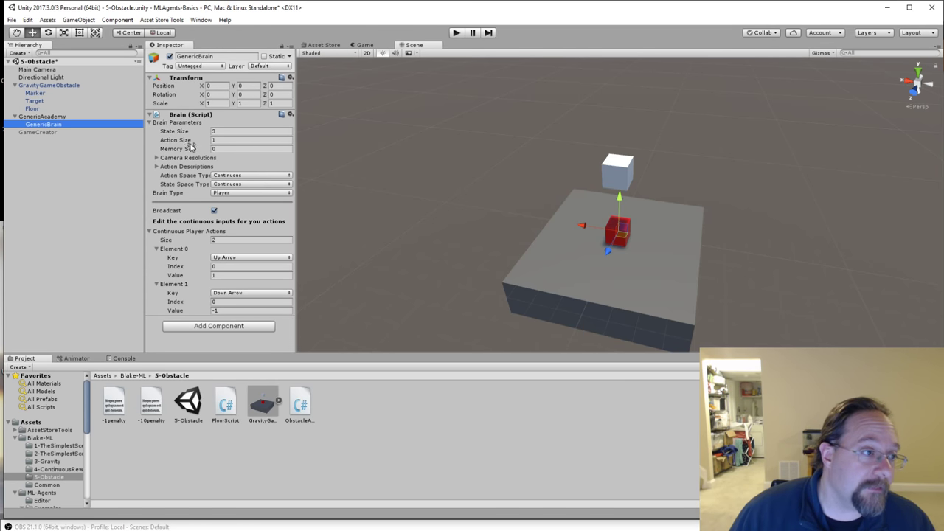
{"action": "left_click", "coordinate": [49, 133]}
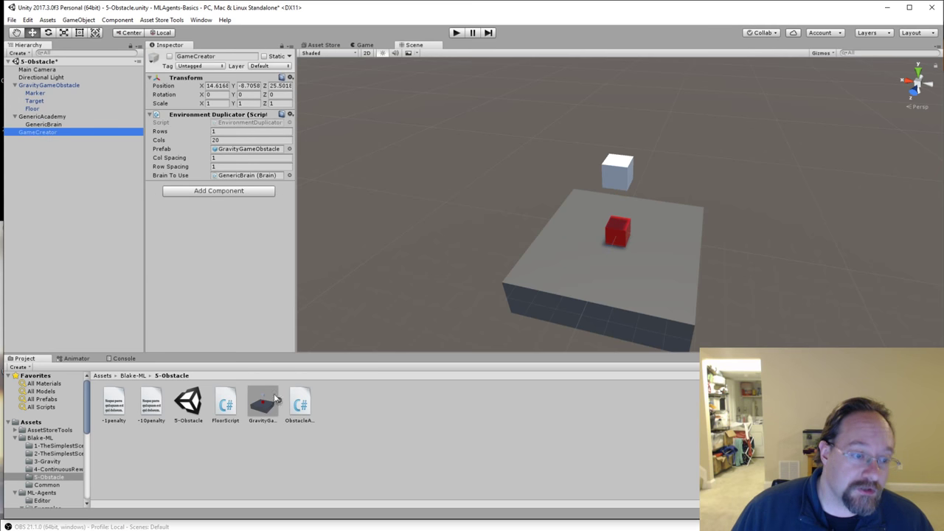
Step: Review the Floor object's components, including its Floor Script, and the Obstacle Agent on its parent
{"action": "left_click", "coordinate": [31, 109]}
{"action": "scroll", "coordinate": [218, 214], "scroll_direction": "down", "scroll_amount": 3}
{"action": "scroll", "coordinate": [213, 214], "scroll_direction": "up", "scroll_amount": 3}
{"action": "scroll", "coordinate": [223, 179], "scroll_direction": "down", "scroll_amount": 2}
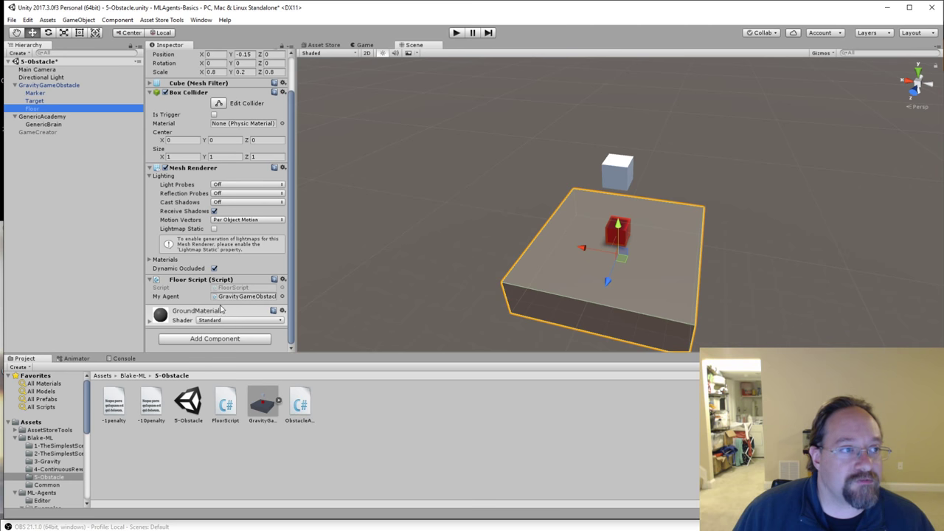
{"action": "left_click", "coordinate": [61, 86]}
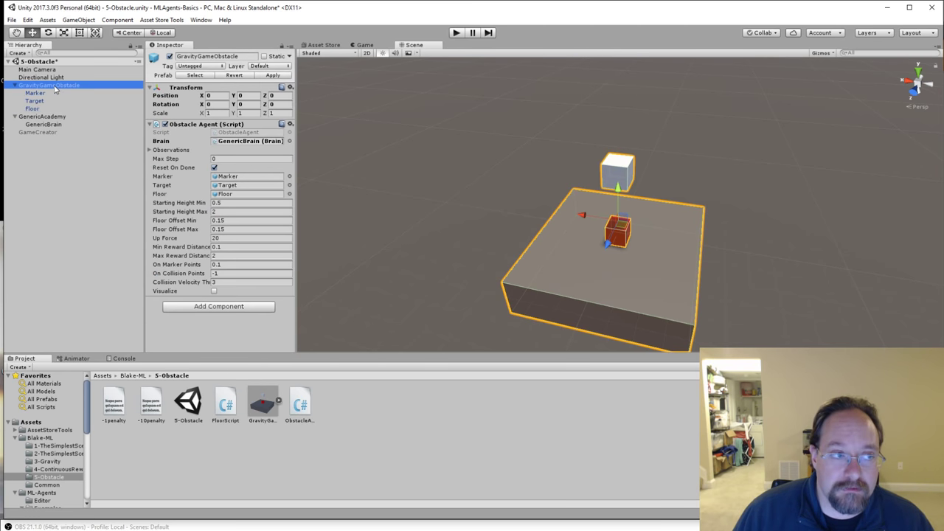
{"action": "left_click", "coordinate": [37, 109]}
{"action": "scroll", "coordinate": [270, 298], "scroll_direction": "down", "scroll_amount": 2}
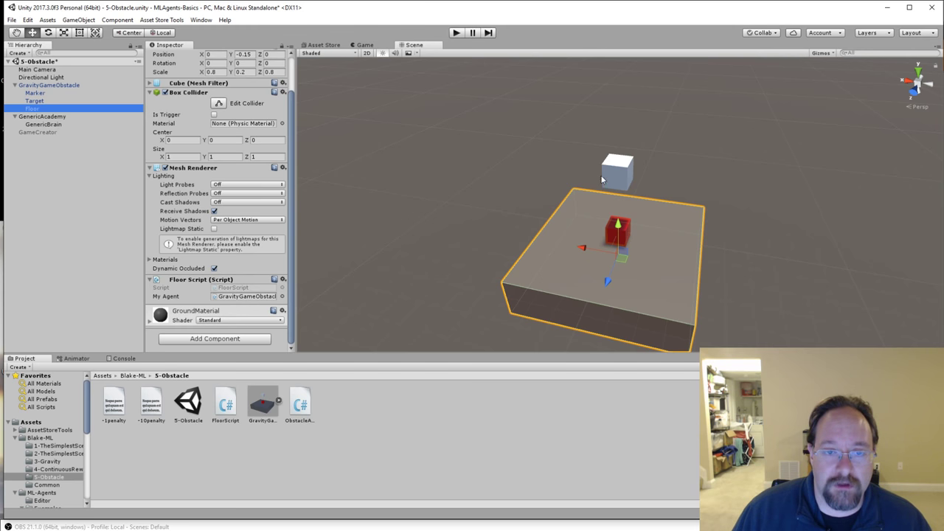
Step: Examine how the GravityGameObstacle group and its Floor child are selected and set up in the scene
{"action": "left_click", "coordinate": [540, 169]}
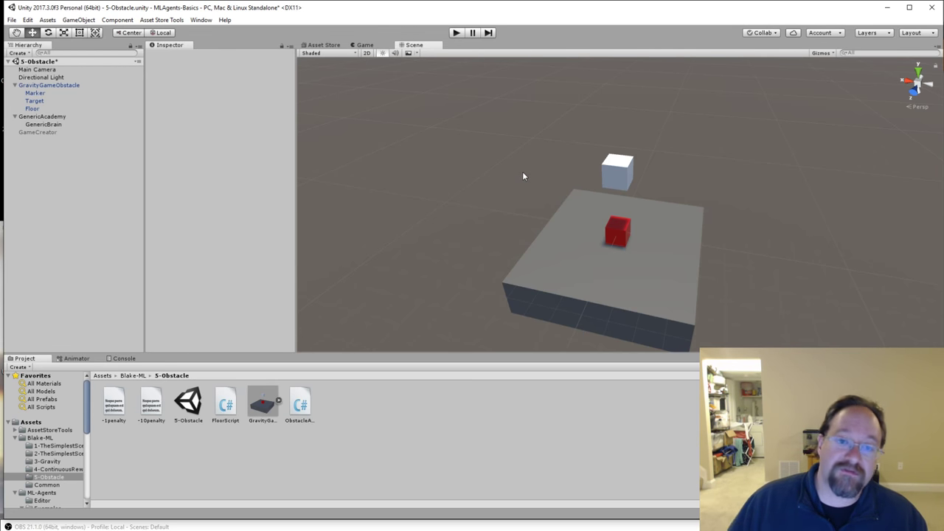
{"action": "left_click", "coordinate": [632, 169]}
{"action": "left_click", "coordinate": [681, 180]}
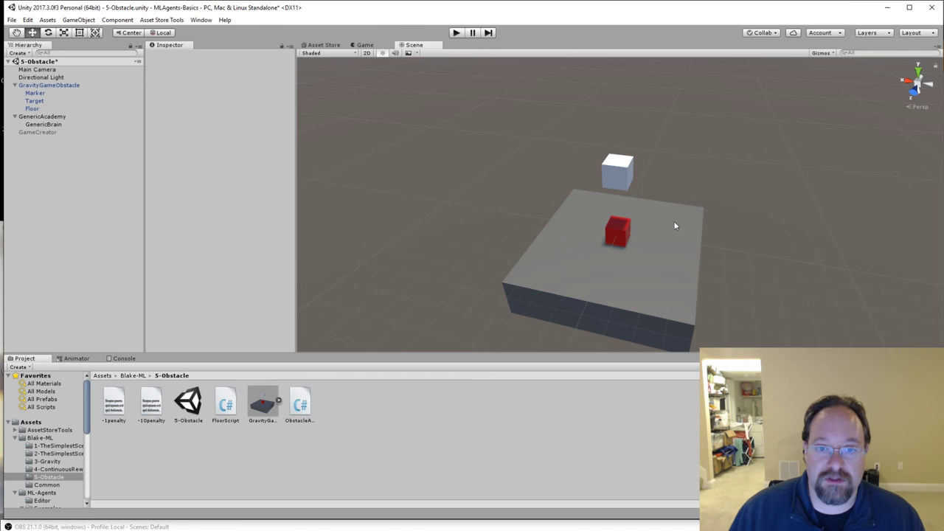
{"action": "left_click", "coordinate": [565, 270]}
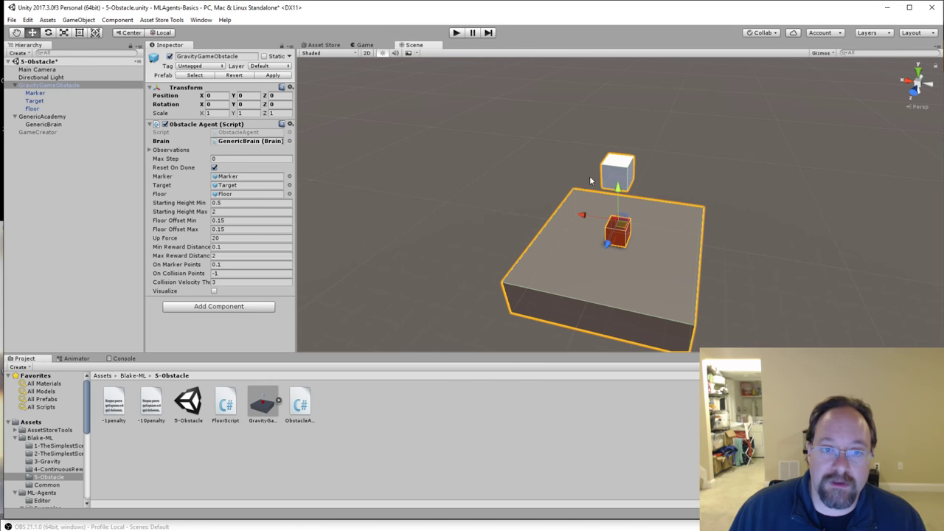
{"action": "left_click", "coordinate": [488, 226]}
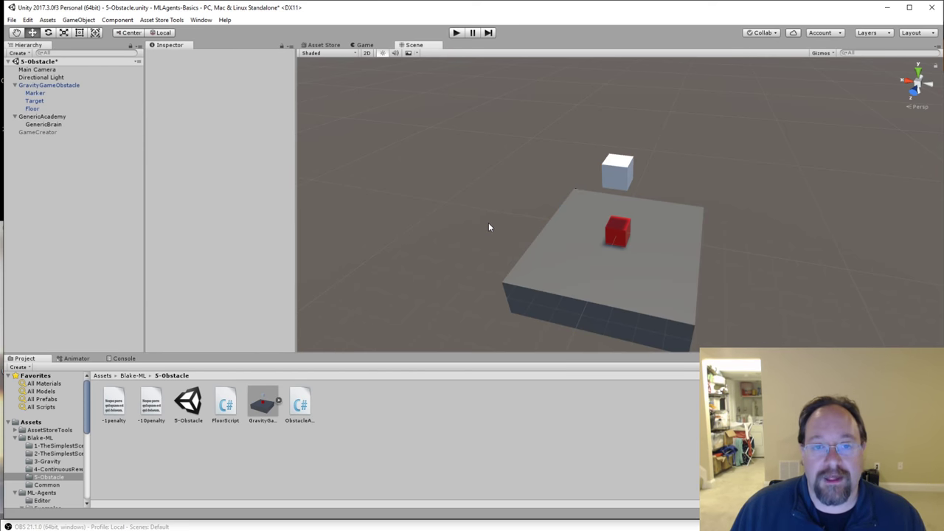
{"action": "left_click", "coordinate": [588, 251]}
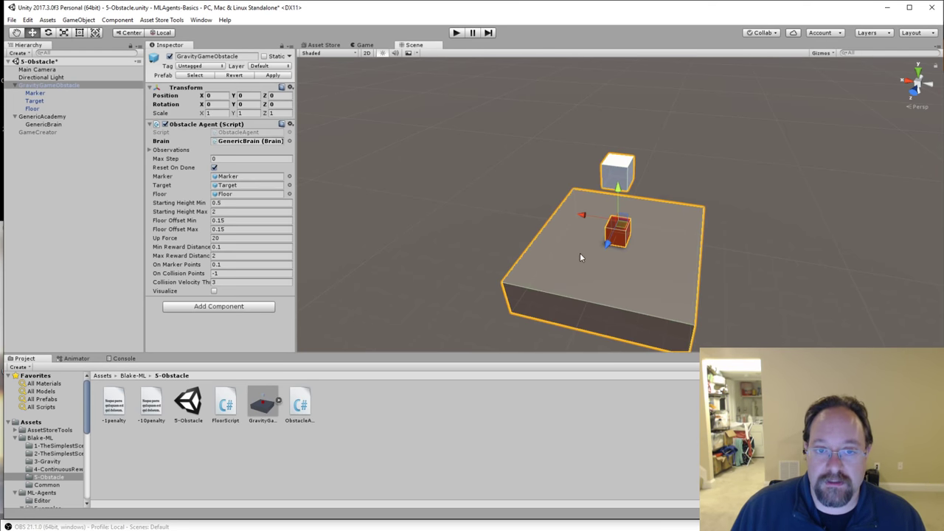
{"action": "left_click", "coordinate": [576, 255]}
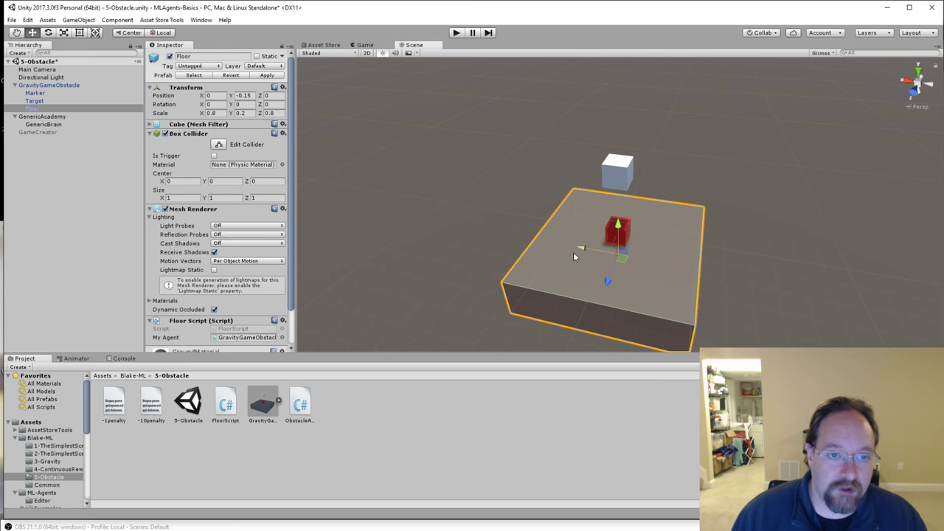
{"action": "left_click", "coordinate": [71, 86]}
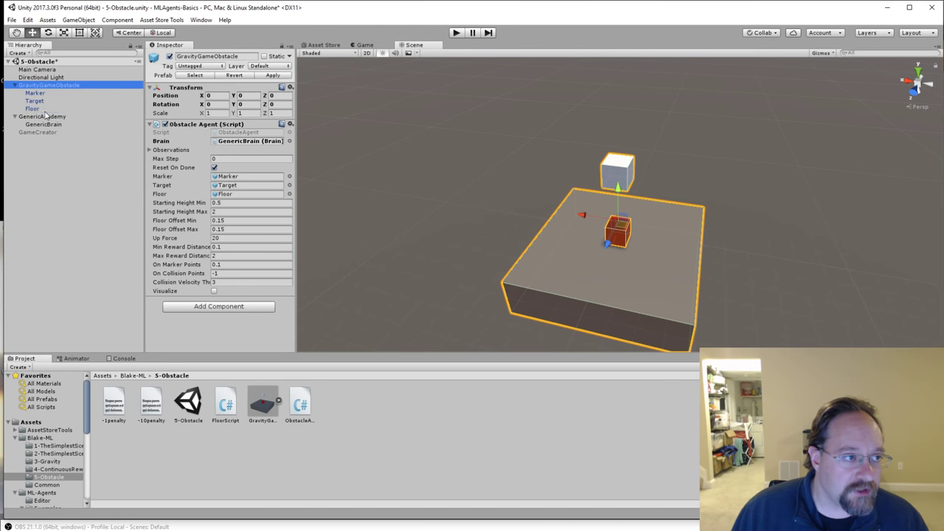
{"action": "left_click", "coordinate": [45, 109]}
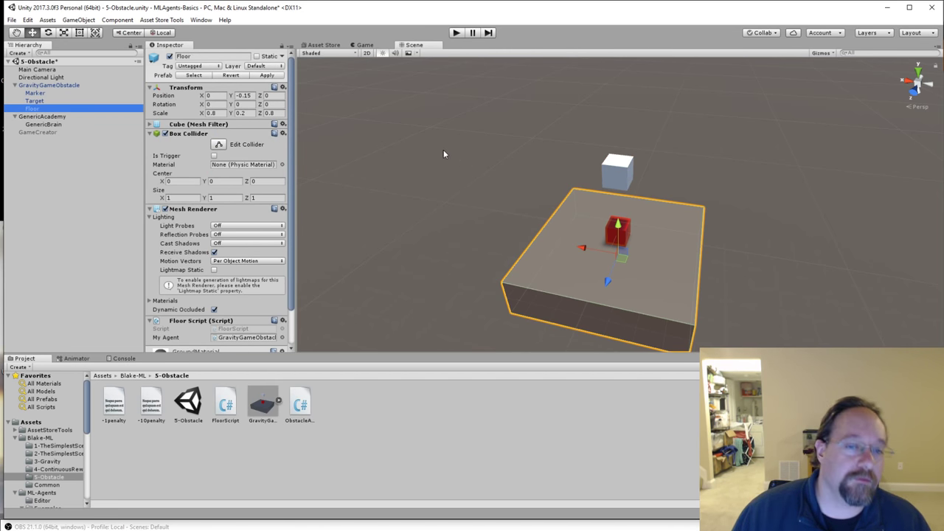
{"action": "left_click", "coordinate": [557, 183]}
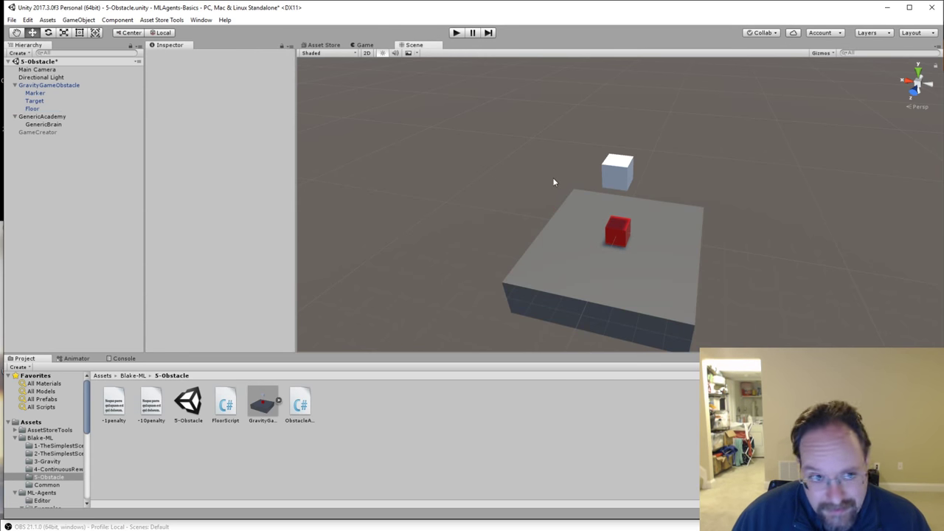
Step: Open the ObstacleAgent script referenced by GravityGameObstacle's Obstacle Agent component
{"action": "left_click", "coordinate": [62, 86]}
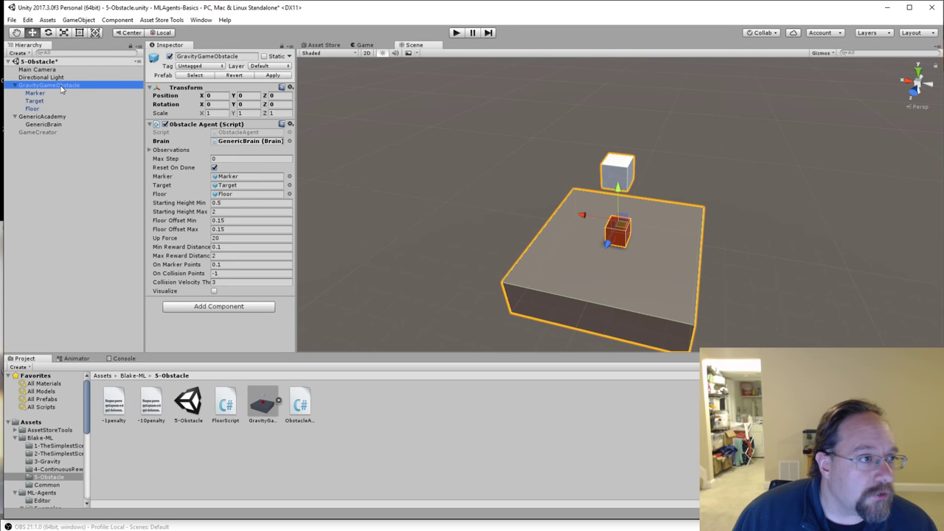
{"action": "double_click", "coordinate": [252, 132]}
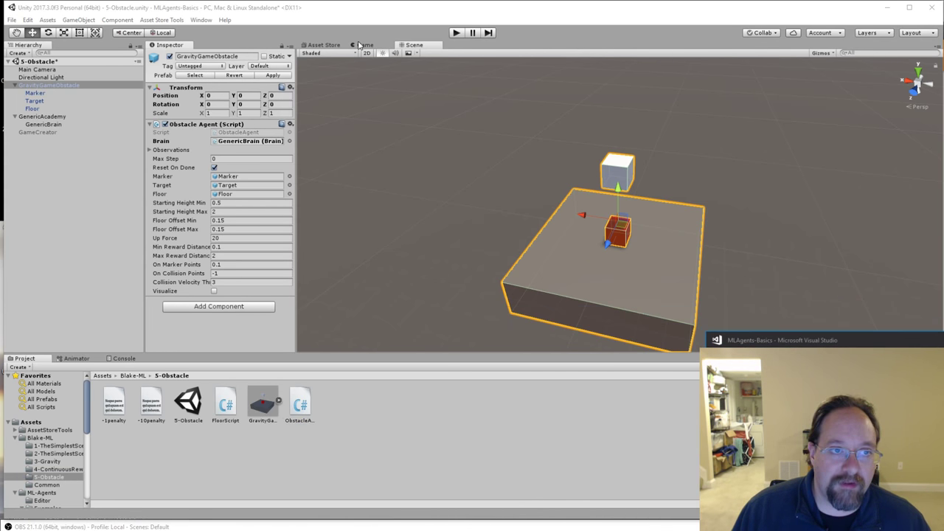
Step: Play-test the obstacle scene in the Game view and stop the run
{"action": "left_click", "coordinate": [362, 45]}
{"action": "left_click", "coordinate": [456, 32]}
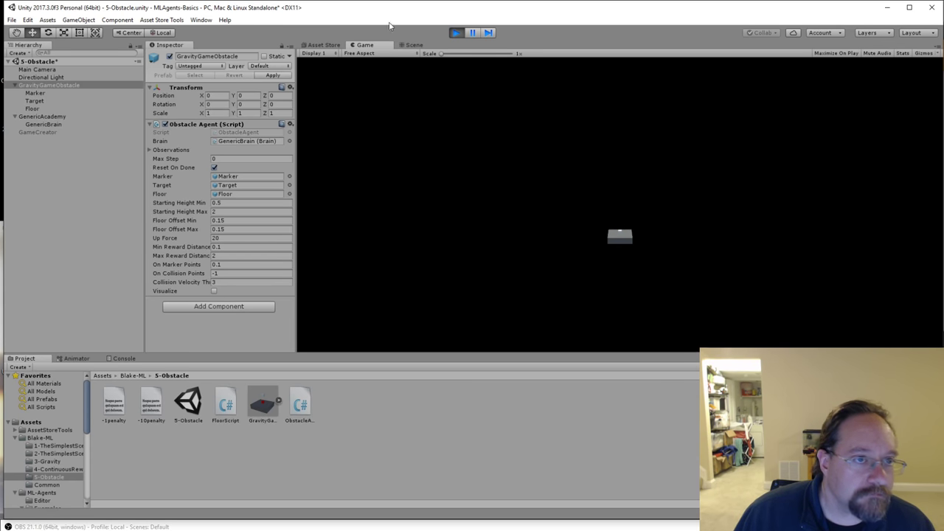
{"action": "left_click", "coordinate": [455, 32]}
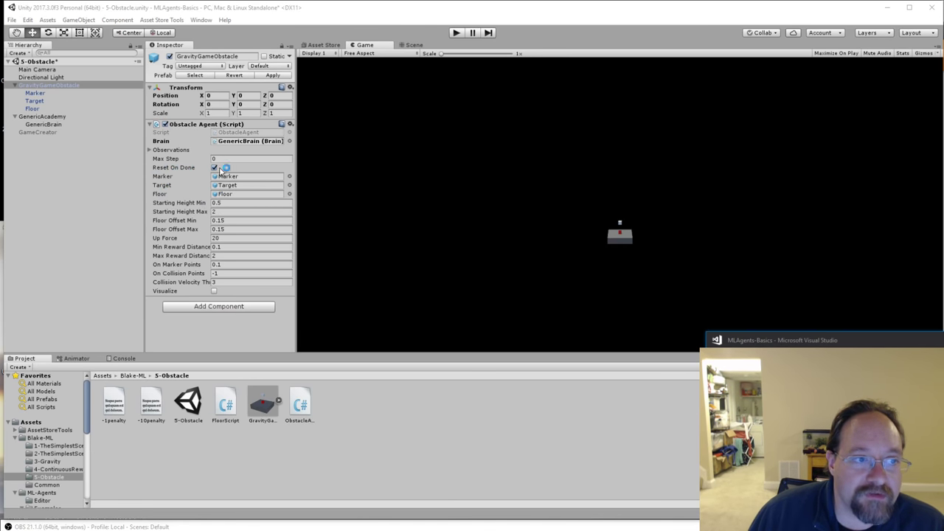
Step: Examine the Starting Height Min and Max and Floor Offset Min and Max parameters of GravityGameObstacle's Obstacle Agent
{"action": "left_click", "coordinate": [227, 210]}
{"action": "left_click", "coordinate": [235, 203]}
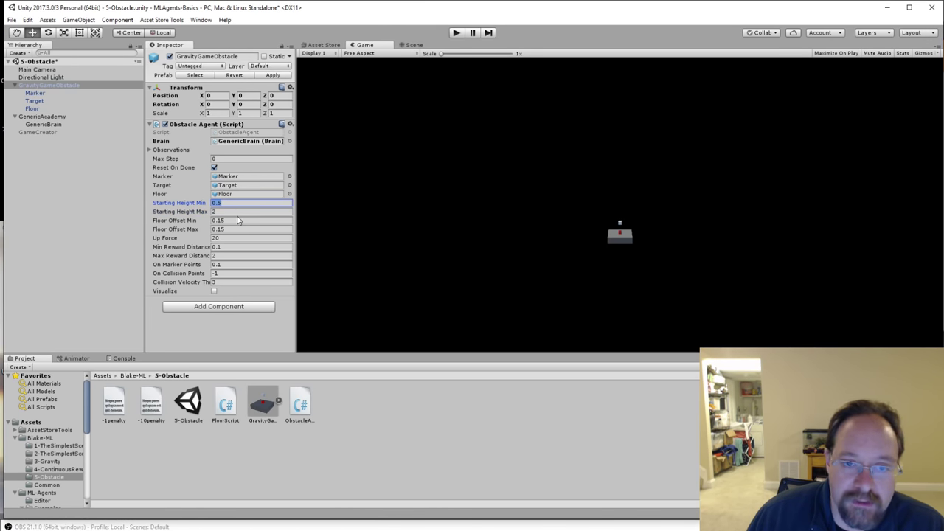
{"action": "left_click", "coordinate": [232, 212]}
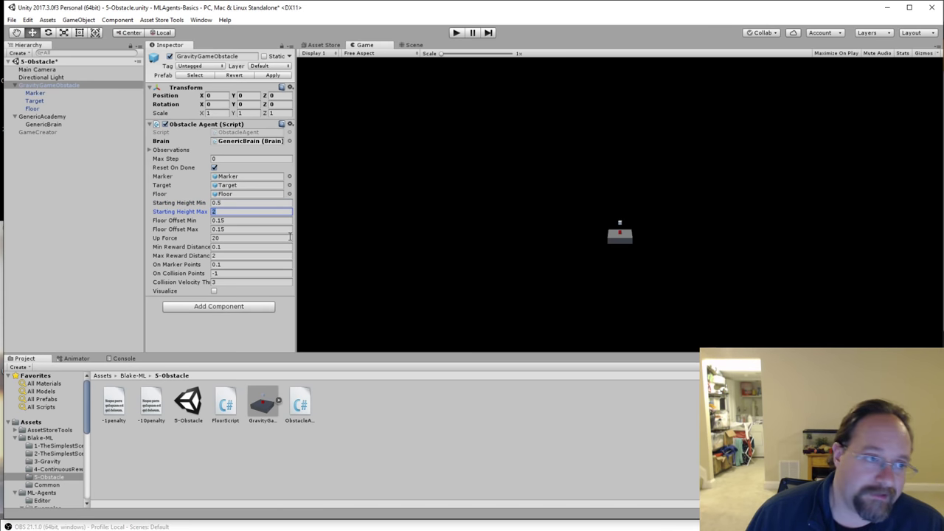
{"action": "left_click", "coordinate": [249, 203]}
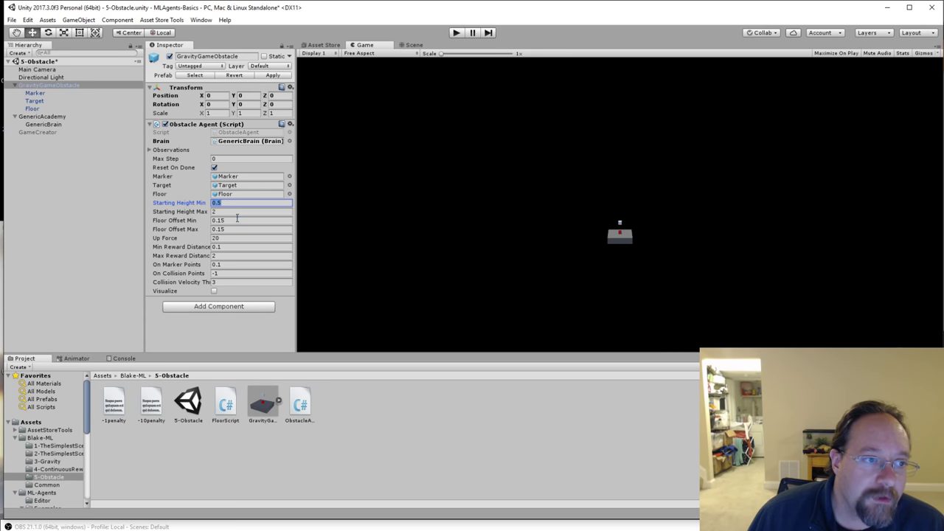
{"action": "left_click", "coordinate": [237, 220]}
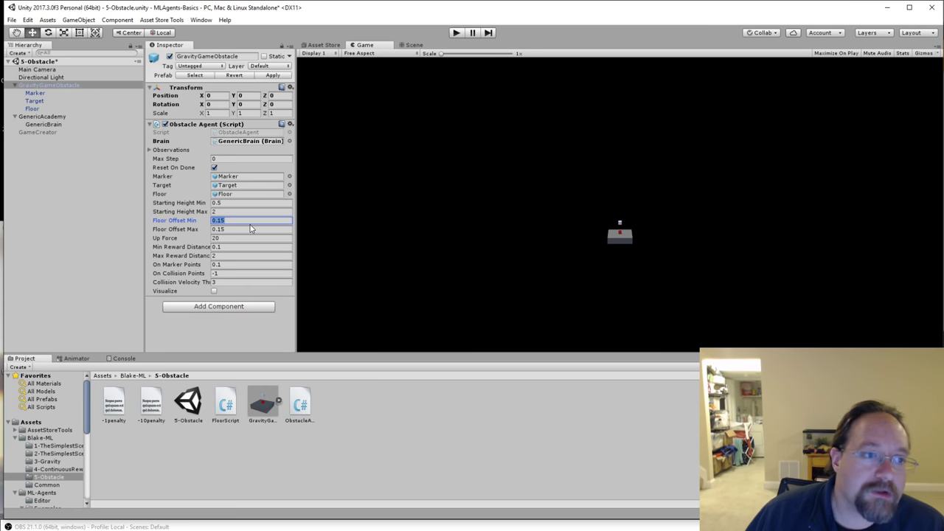
{"action": "left_click", "coordinate": [244, 228]}
{"action": "left_click", "coordinate": [241, 220]}
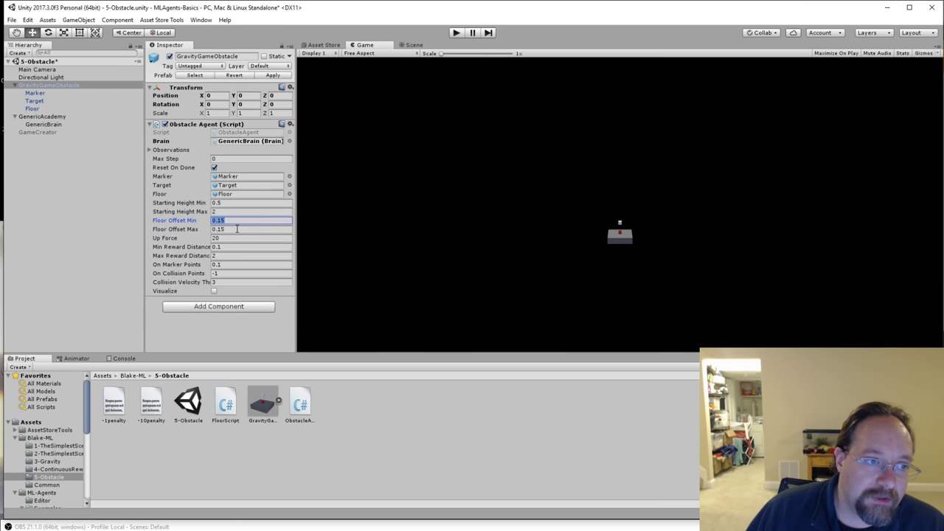
{"action": "left_click", "coordinate": [237, 229]}
{"action": "left_click", "coordinate": [228, 221]}
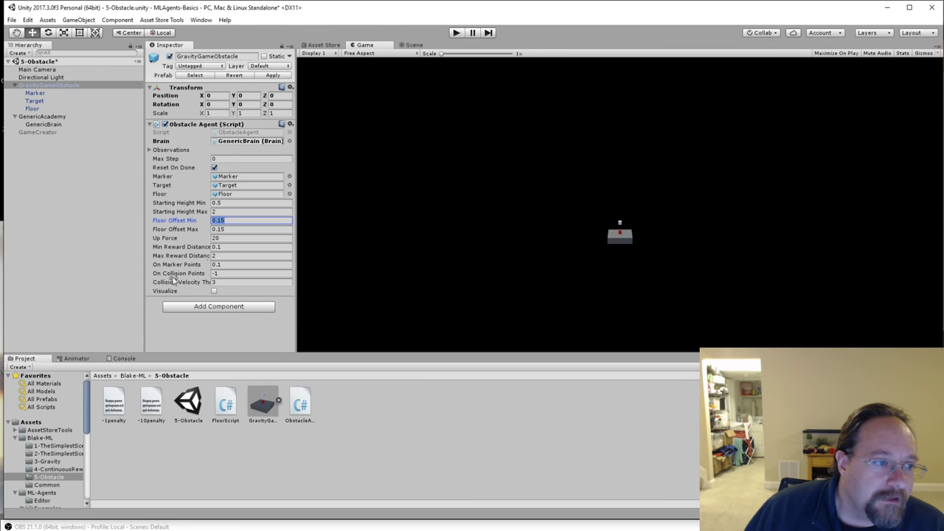
Step: Review the Obstacle Agent's Up Force, Min and Max Reward Distance, and On Marker Points parameters
{"action": "left_click", "coordinate": [229, 238]}
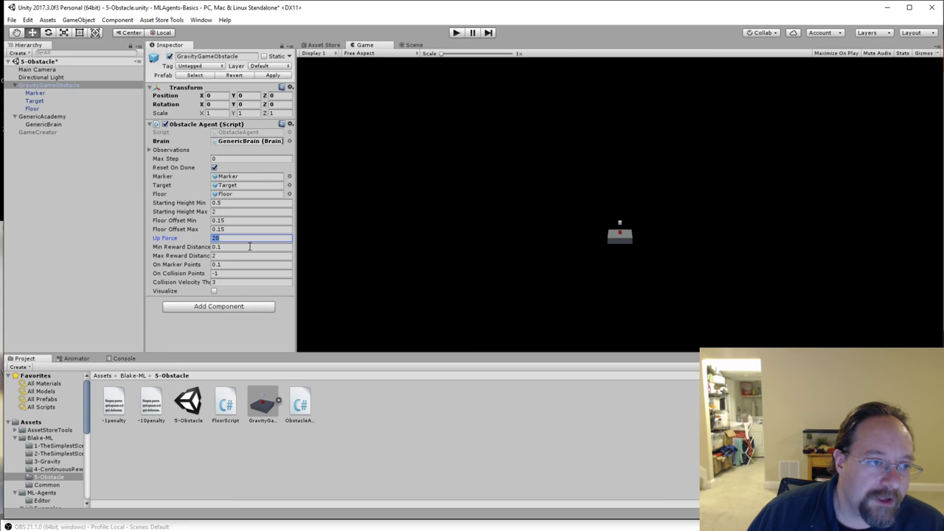
{"action": "left_click", "coordinate": [249, 246]}
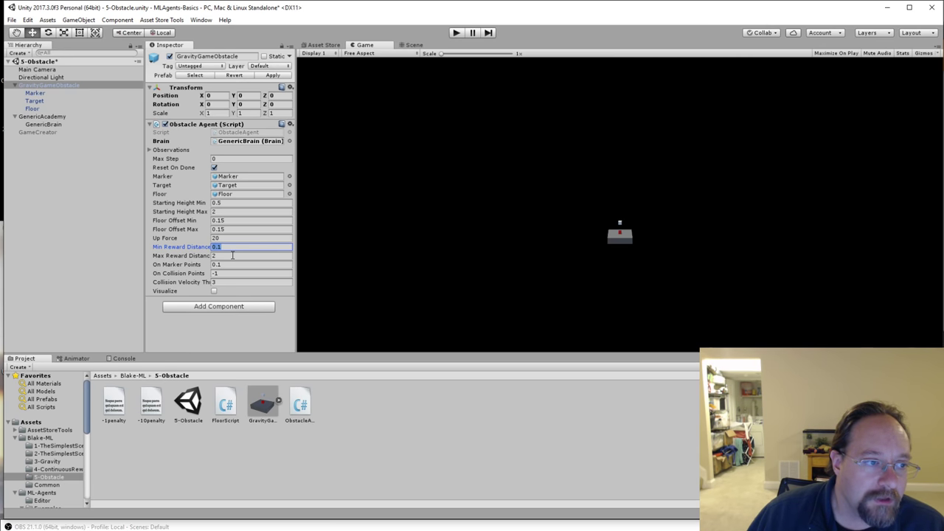
{"action": "left_click", "coordinate": [232, 255]}
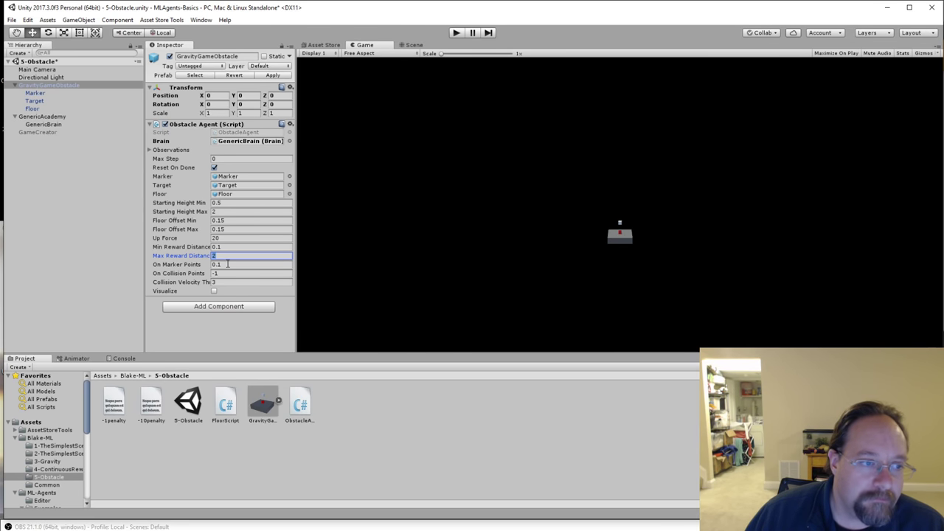
{"action": "left_click", "coordinate": [227, 264]}
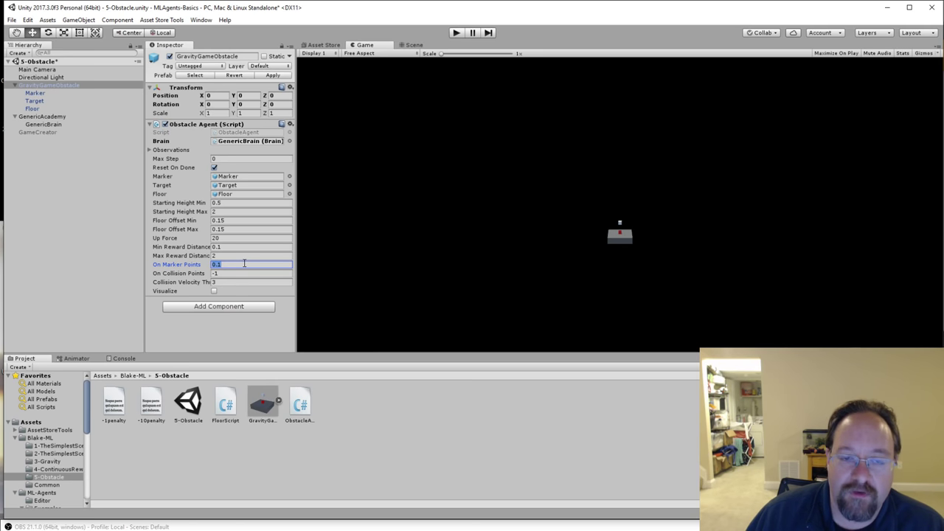
{"action": "left_click", "coordinate": [215, 247]}
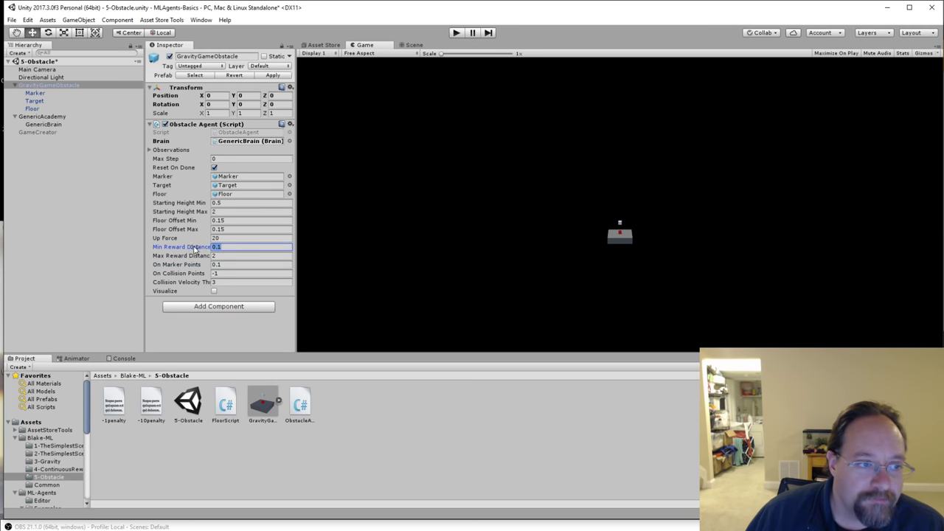
Step: Review the Obstacle Agent's On Collision Points and collision velocity threshold parameters
{"action": "left_click", "coordinate": [241, 273]}
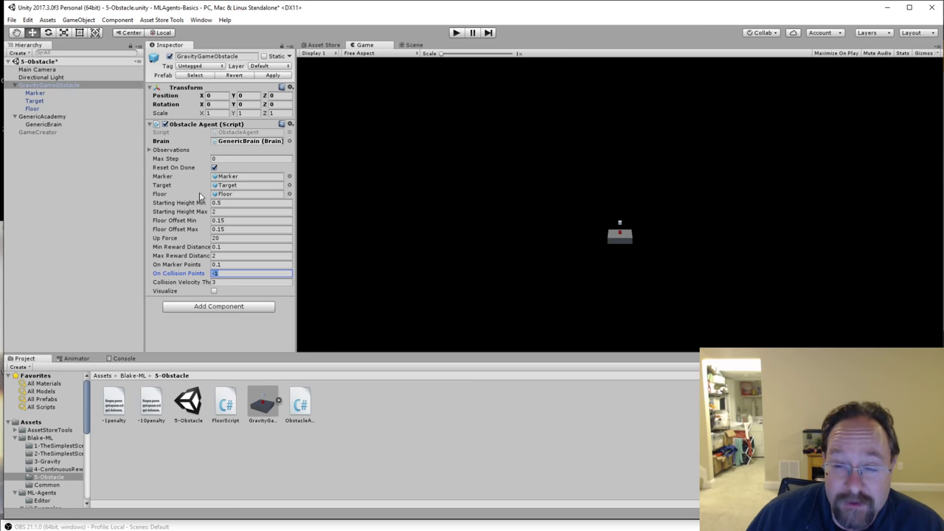
{"action": "left_click", "coordinate": [244, 282]}
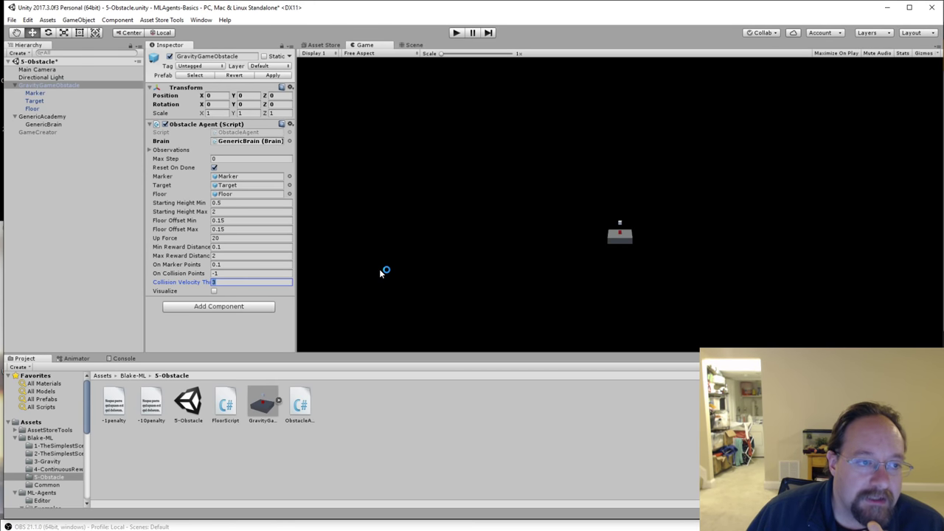
{"action": "left_click", "coordinate": [257, 281]}
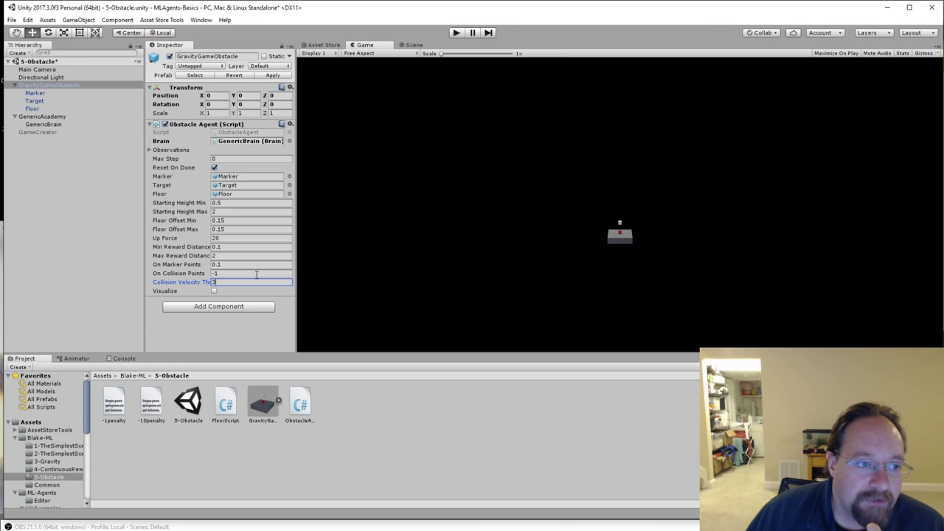
{"action": "left_click", "coordinate": [257, 273]}
{"action": "left_click", "coordinate": [260, 280]}
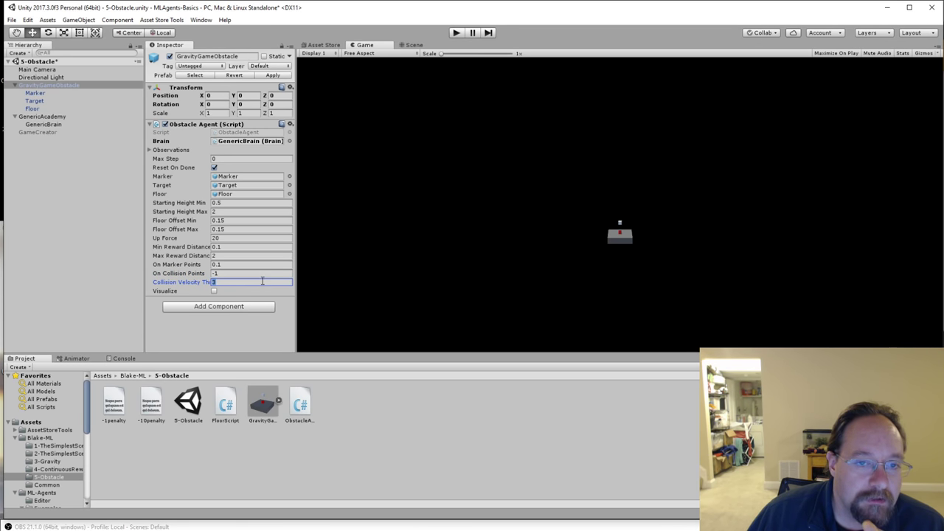
{"action": "left_click", "coordinate": [602, 254]}
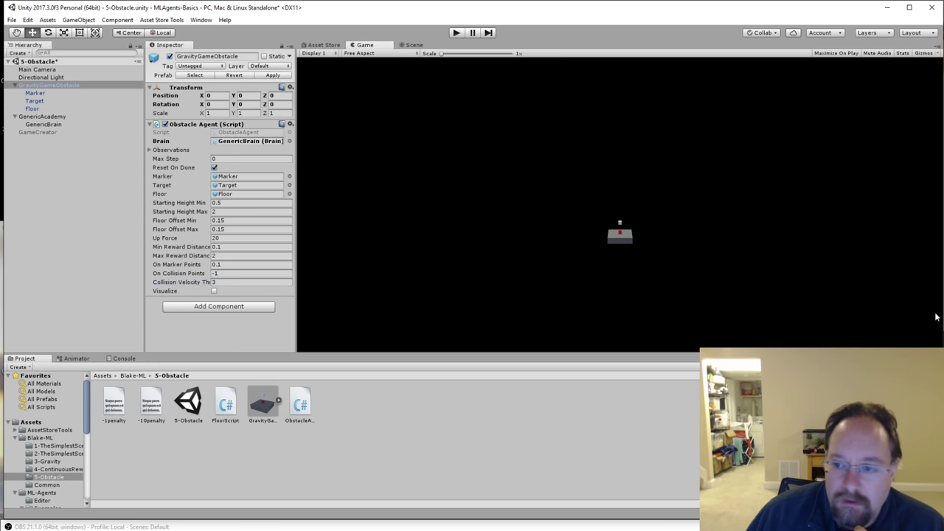
Step: Switch to ObstacleAgent.cs in Visual Studio and highlight the three MarkerRigidBody reset lines in AgentReset
{"action": "left_click_drag", "start_coordinate": [943, 142], "coordinate": [197, 1]}
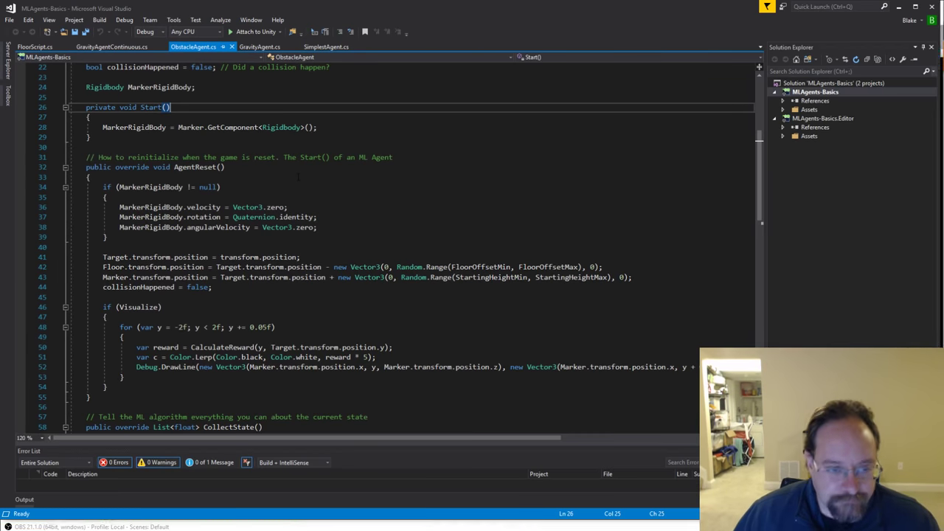
{"action": "left_click", "coordinate": [299, 177]}
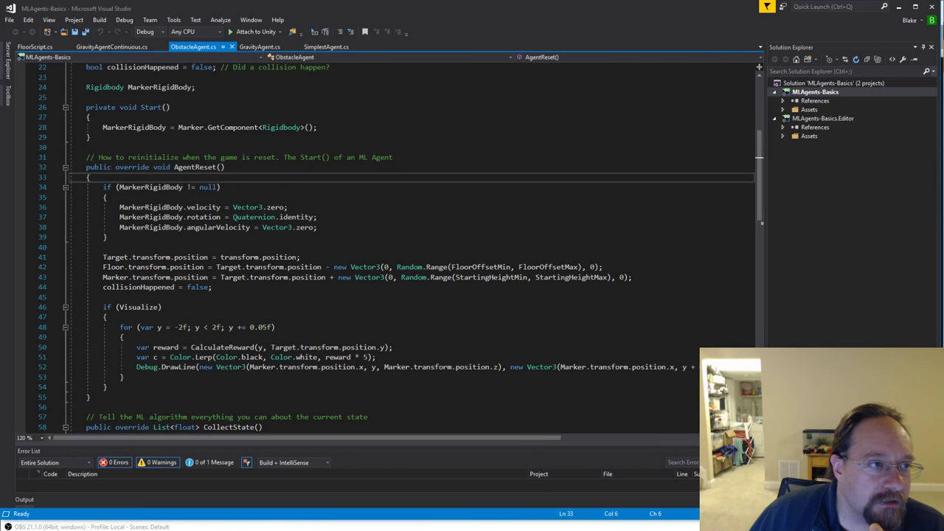
{"action": "scroll", "coordinate": [399, 248], "scroll_direction": "up", "scroll_amount": 4}
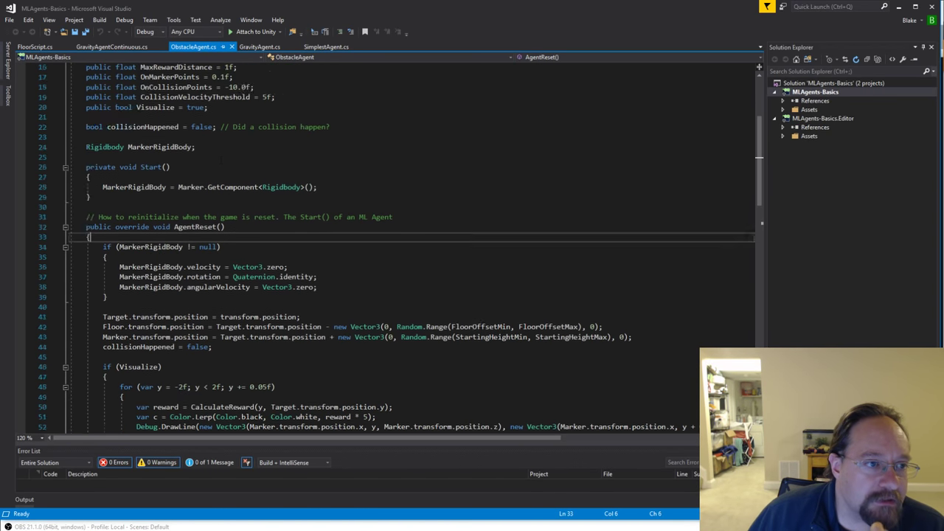
{"action": "scroll", "coordinate": [398, 247], "scroll_direction": "down", "scroll_amount": 3}
{"action": "scroll", "coordinate": [290, 193], "scroll_direction": "down", "scroll_amount": 1}
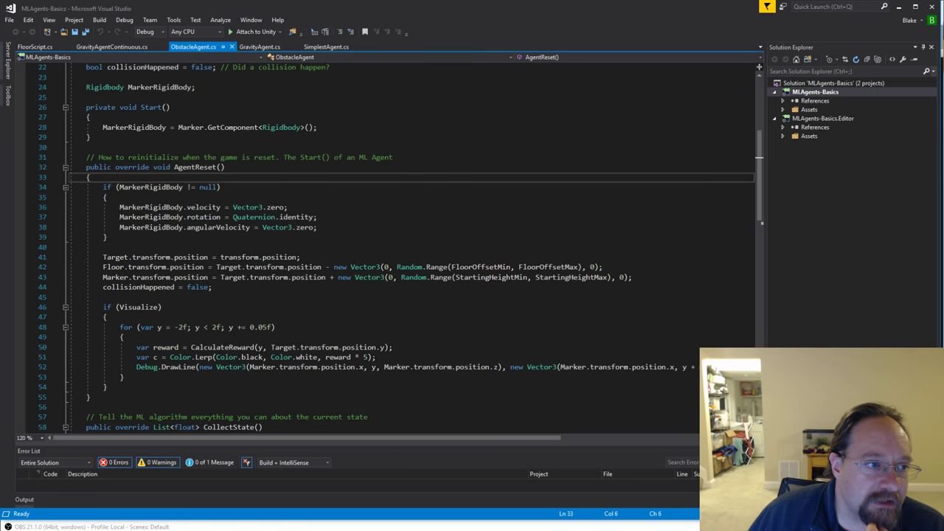
{"action": "scroll", "coordinate": [147, 215], "scroll_direction": "down", "scroll_amount": 2}
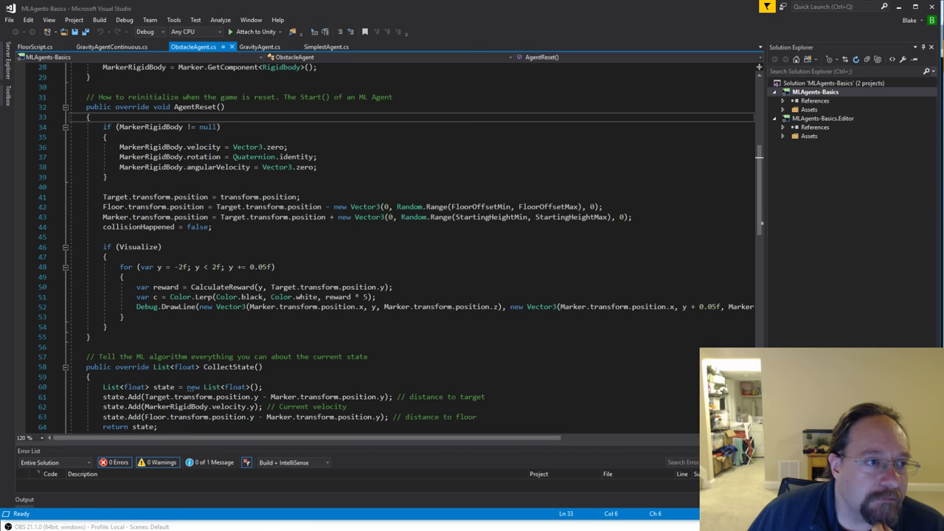
{"action": "left_click_drag", "start_coordinate": [350, 171], "coordinate": [70, 147]}
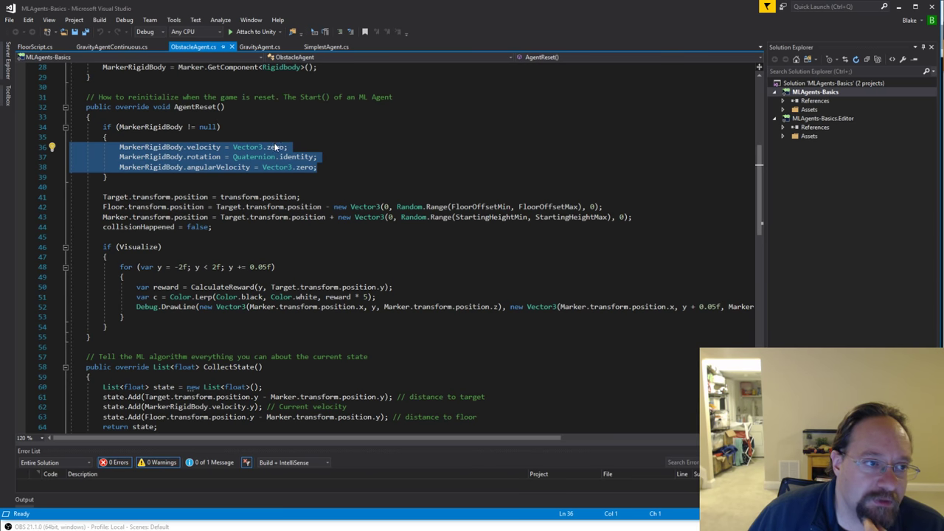
Step: Examine the AgentReset lines that position the Target, Floor and Marker, including their random height and offset ranges
{"action": "scroll", "coordinate": [411, 209], "scroll_direction": "down", "scroll_amount": 1}
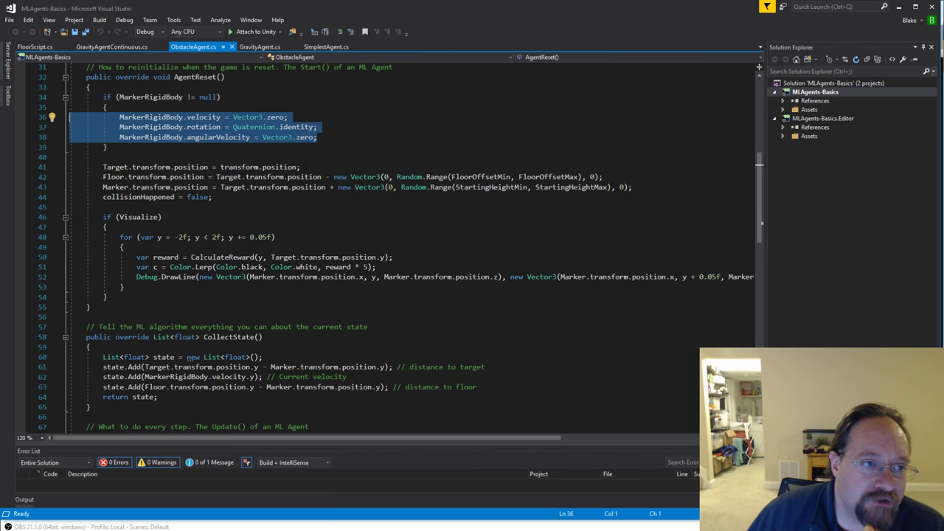
{"action": "left_click_drag", "start_coordinate": [300, 166], "coordinate": [99, 167]}
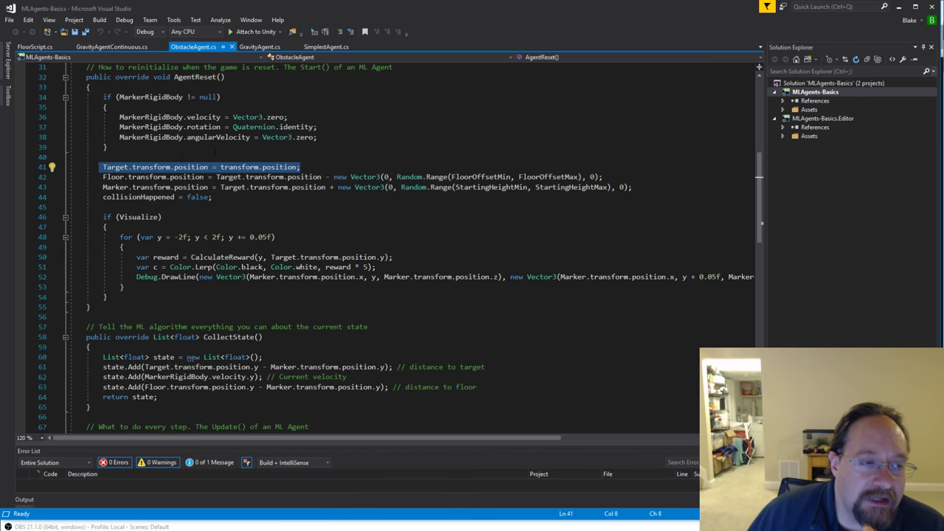
{"action": "scroll", "coordinate": [215, 151], "scroll_direction": "up", "scroll_amount": 3}
{"action": "scroll", "coordinate": [376, 195], "scroll_direction": "down", "scroll_amount": 2}
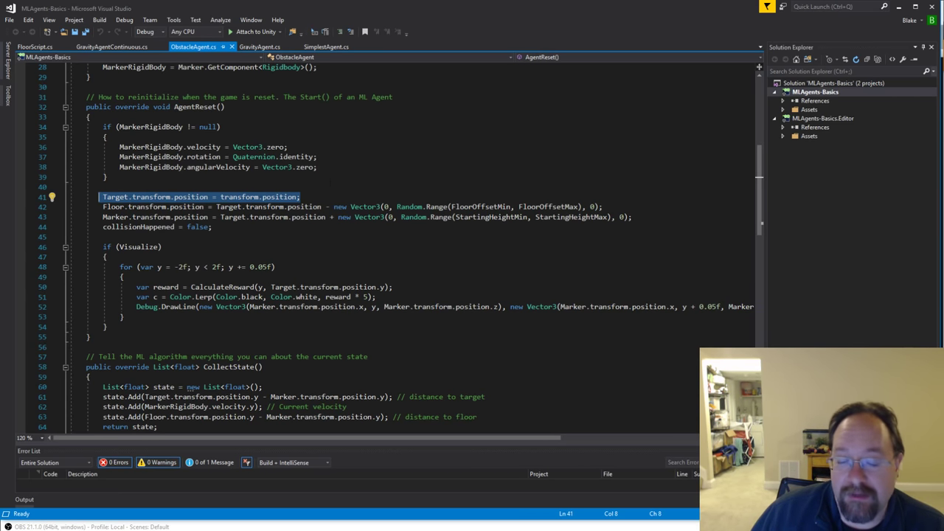
{"action": "left_click", "coordinate": [301, 197]}
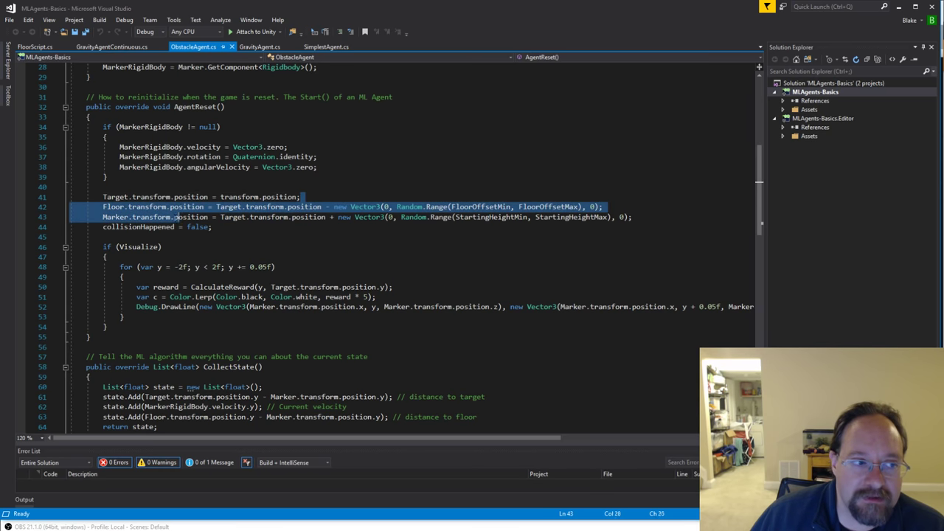
{"action": "key", "text": "shift+Home"}
{"action": "left_click", "coordinate": [292, 217]}
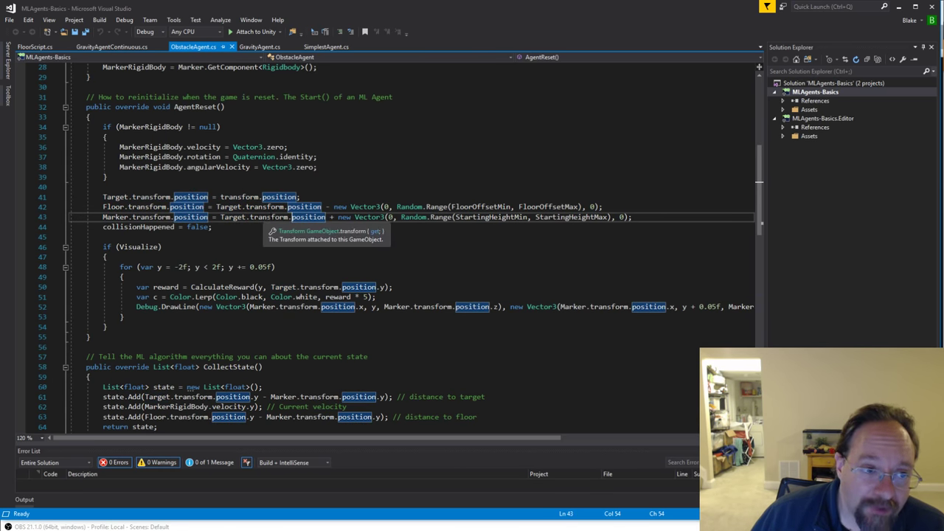
{"action": "left_click", "coordinate": [227, 238]}
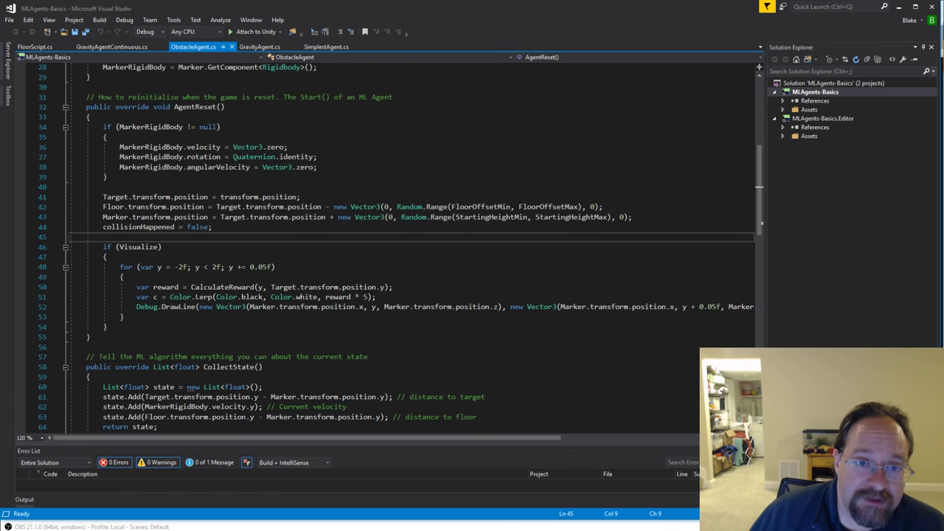
{"action": "left_click_drag", "start_coordinate": [70, 217], "coordinate": [104, 197]}
{"action": "left_click", "coordinate": [231, 217]}
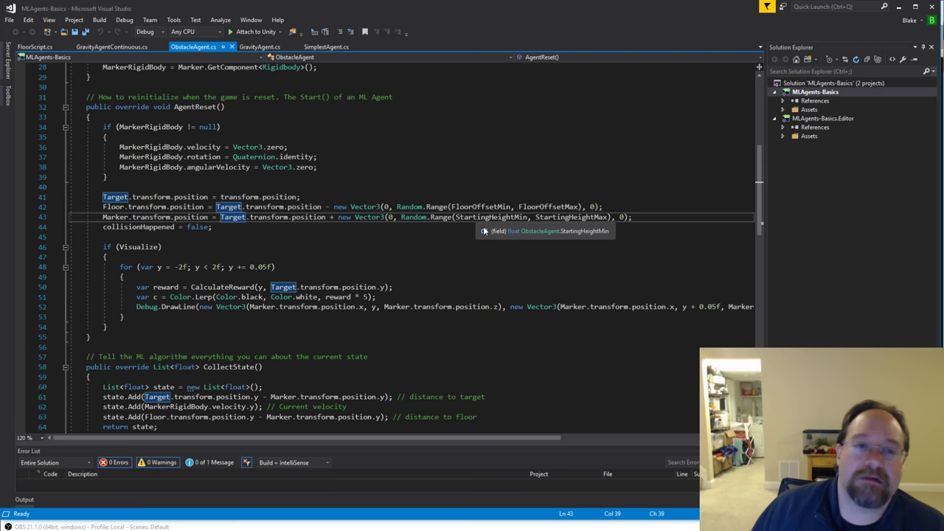
Step: Highlight the whole "if (Visualize)" block in AgentReset to review its reward-line drawing code
{"action": "scroll", "coordinate": [484, 231], "scroll_direction": "down", "scroll_amount": 4}
{"action": "scroll", "coordinate": [483, 231], "scroll_direction": "up", "scroll_amount": 3}
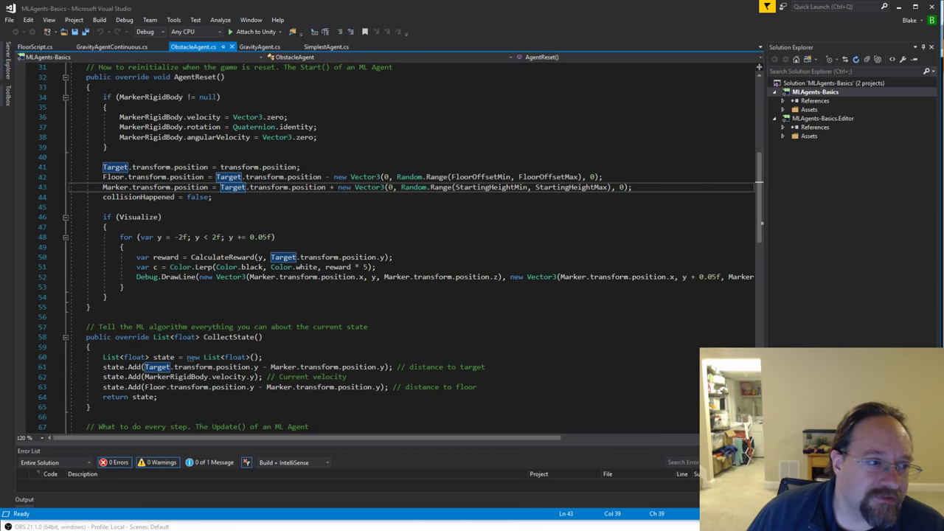
{"action": "left_click_drag", "start_coordinate": [111, 297], "coordinate": [70, 217]}
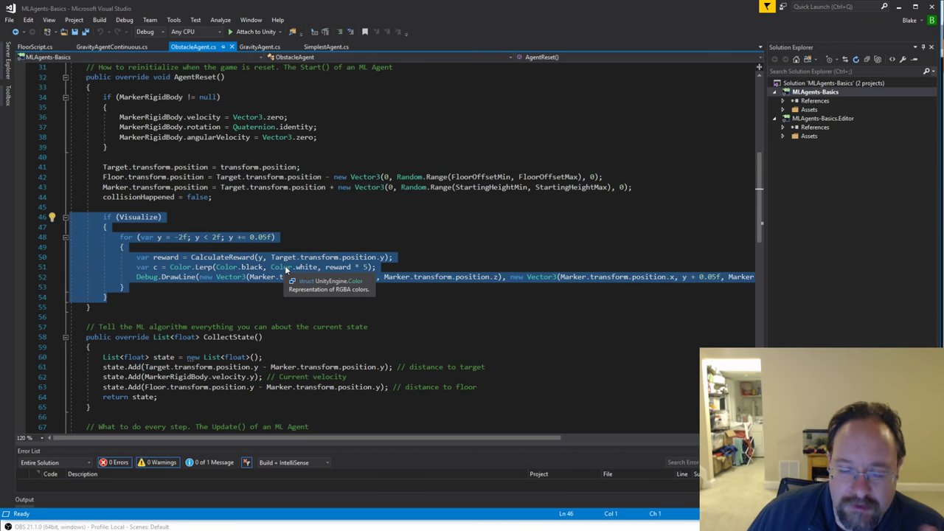
Step: Examine the state values added in CollectState, highlighting words in the target distance, current velocity and floor distance comments
{"action": "scroll", "coordinate": [576, 341], "scroll_direction": "down", "scroll_amount": 2}
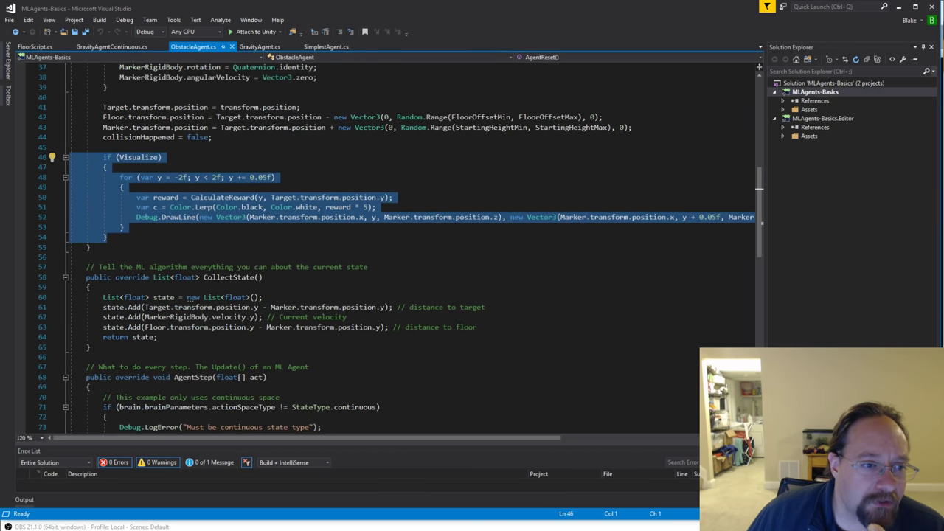
{"action": "scroll", "coordinate": [576, 342], "scroll_direction": "down", "scroll_amount": 2}
{"action": "left_click", "coordinate": [252, 287]}
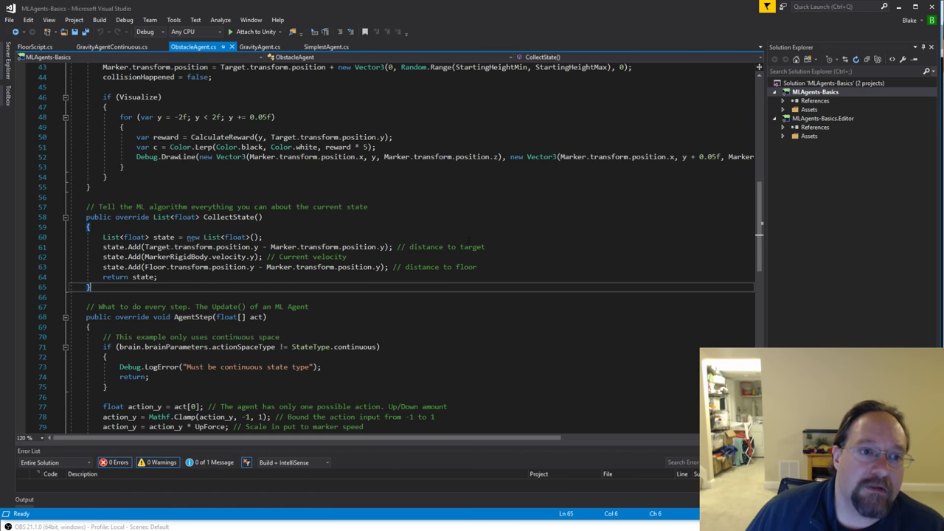
{"action": "double_click", "coordinate": [472, 247]}
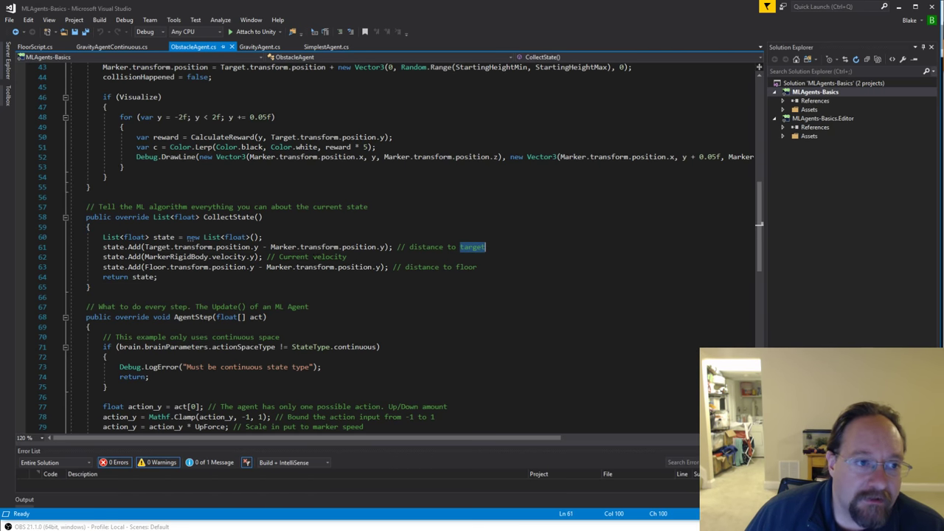
{"action": "left_click", "coordinate": [305, 257]}
{"action": "double_click", "coordinate": [306, 257]}
{"action": "double_click", "coordinate": [466, 267]}
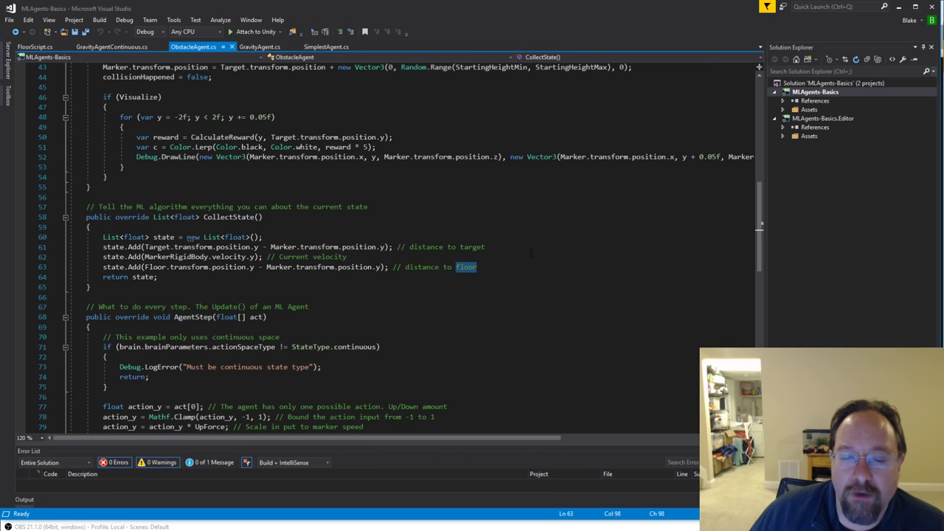
Step: Examine the action handling in AgentStep, highlighting the single up/down action and -1 to 1 bounding comments, through the AddForce call
{"action": "scroll", "coordinate": [535, 255], "scroll_direction": "down", "scroll_amount": 2}
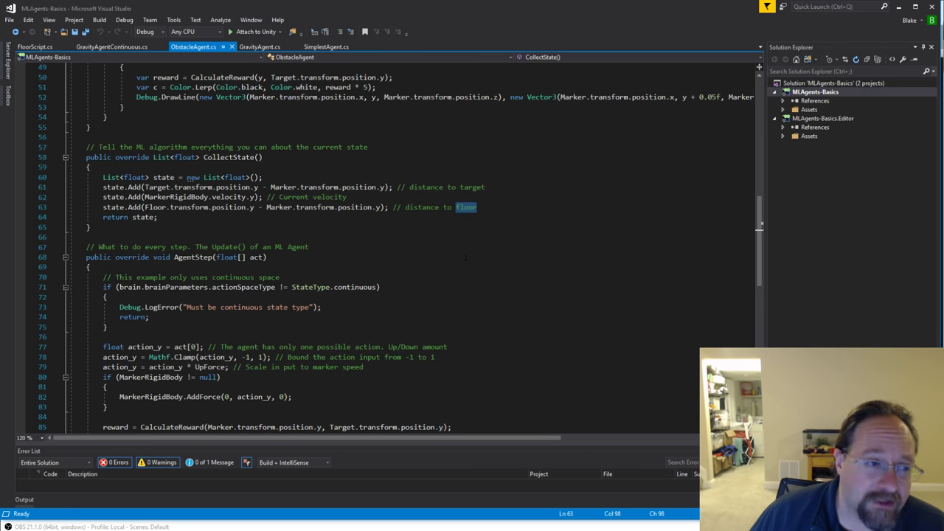
{"action": "scroll", "coordinate": [447, 273], "scroll_direction": "down", "scroll_amount": 2}
{"action": "scroll", "coordinate": [400, 247], "scroll_direction": "down", "scroll_amount": 3}
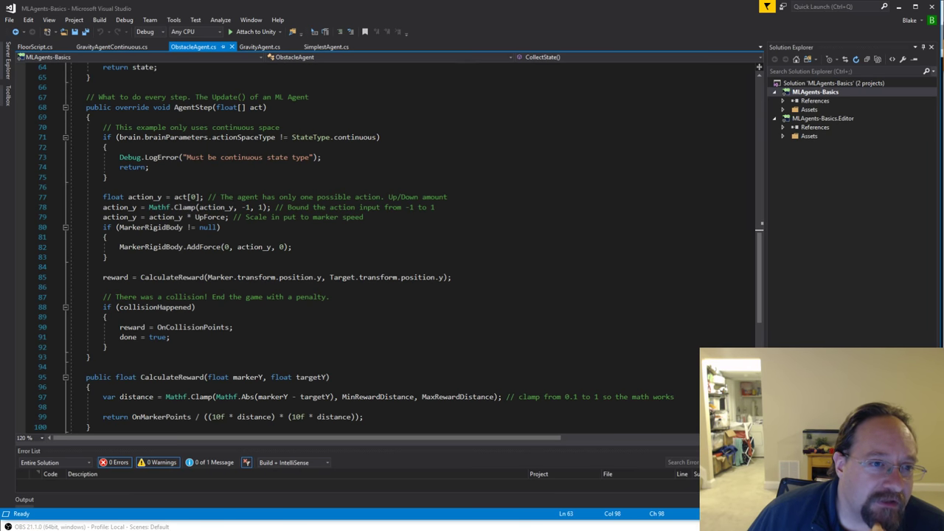
{"action": "left_click_drag", "start_coordinate": [479, 202], "coordinate": [240, 198]}
{"action": "left_click", "coordinate": [108, 236]}
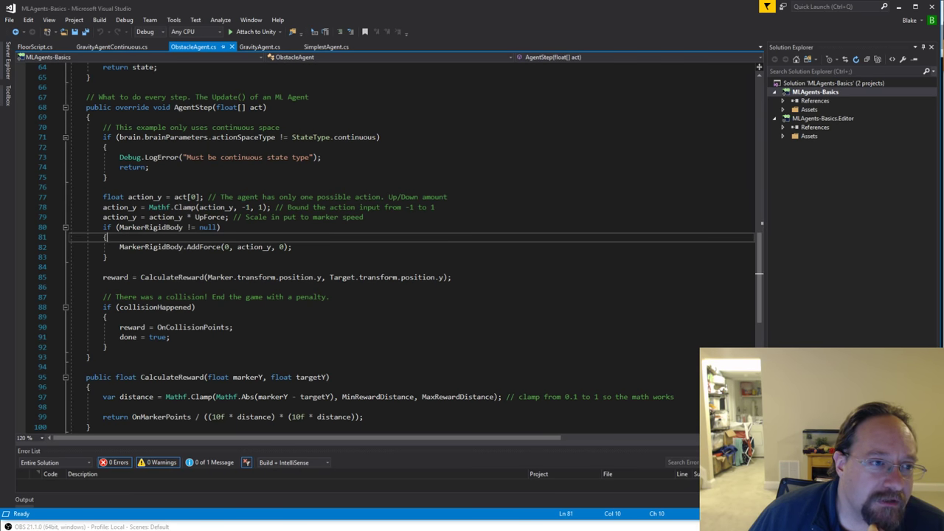
{"action": "left_click_drag", "start_coordinate": [435, 207], "coordinate": [259, 207]}
{"action": "left_click", "coordinate": [292, 247]}
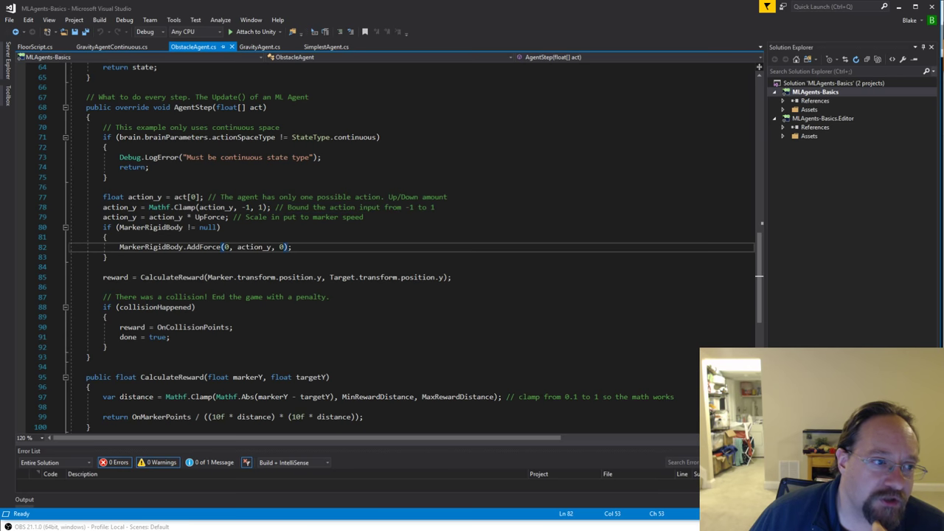
Step: Highlight the CalculateReward call that sets the reward from the Marker and Target heights in AgentStep
{"action": "scroll", "coordinate": [292, 247], "scroll_direction": "down", "scroll_amount": 2}
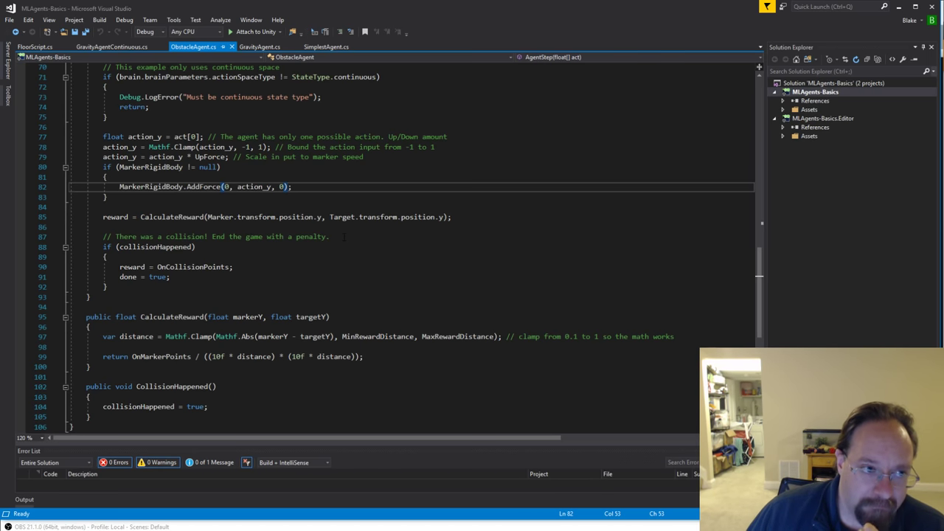
{"action": "scroll", "coordinate": [333, 225], "scroll_direction": "down", "scroll_amount": 1}
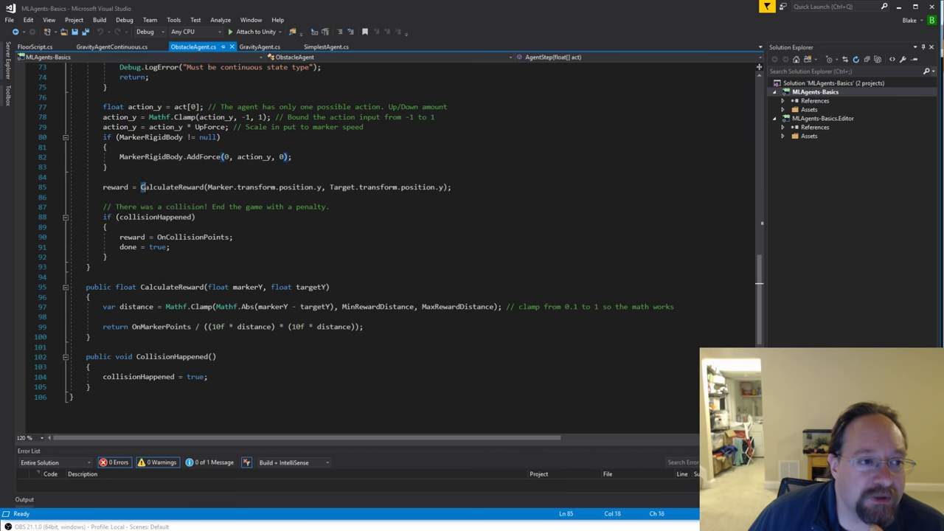
{"action": "left_click_drag", "start_coordinate": [140, 187], "coordinate": [451, 187]}
{"action": "left_click", "coordinate": [329, 206]}
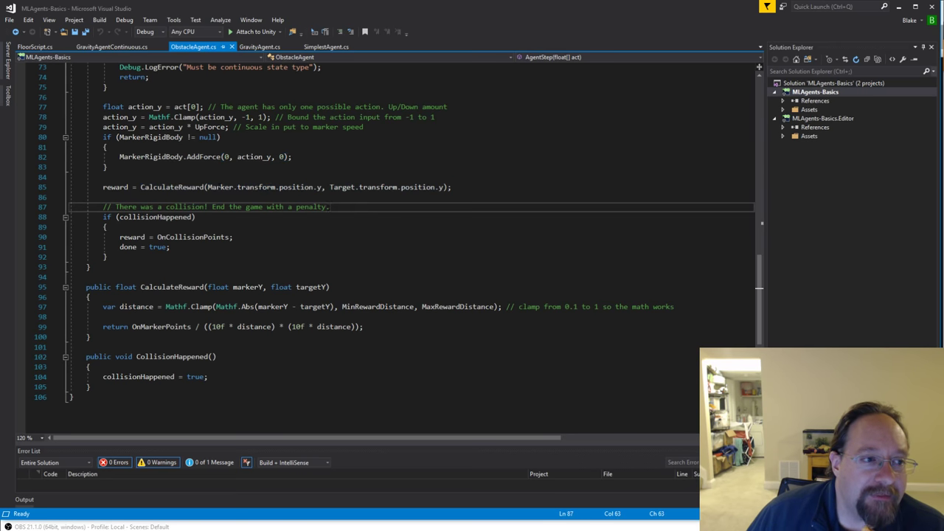
Step: Examine the "if (collisionHappened)" block in AgentStep, highlighting the whole block, the OnCollisionPoints reward line and the "done = true" line
{"action": "scroll", "coordinate": [330, 207], "scroll_direction": "down", "scroll_amount": 1}
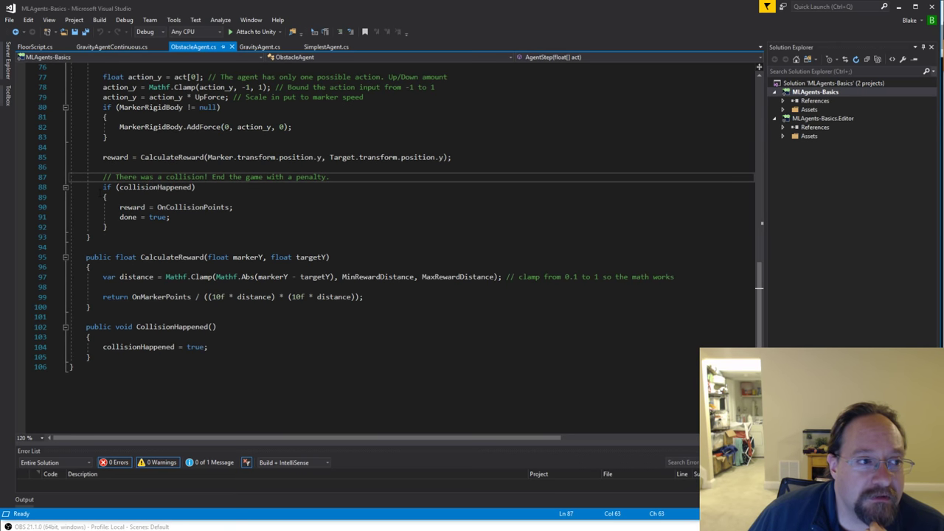
{"action": "left_click_drag", "start_coordinate": [107, 227], "coordinate": [70, 188]}
{"action": "left_click", "coordinate": [118, 227]}
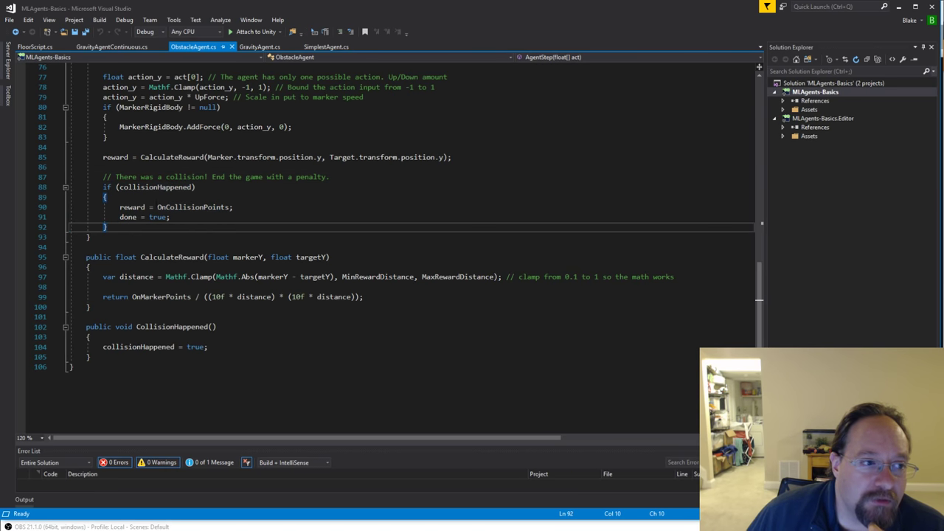
{"action": "left_click", "coordinate": [110, 160]}
{"action": "double_click", "coordinate": [193, 207]}
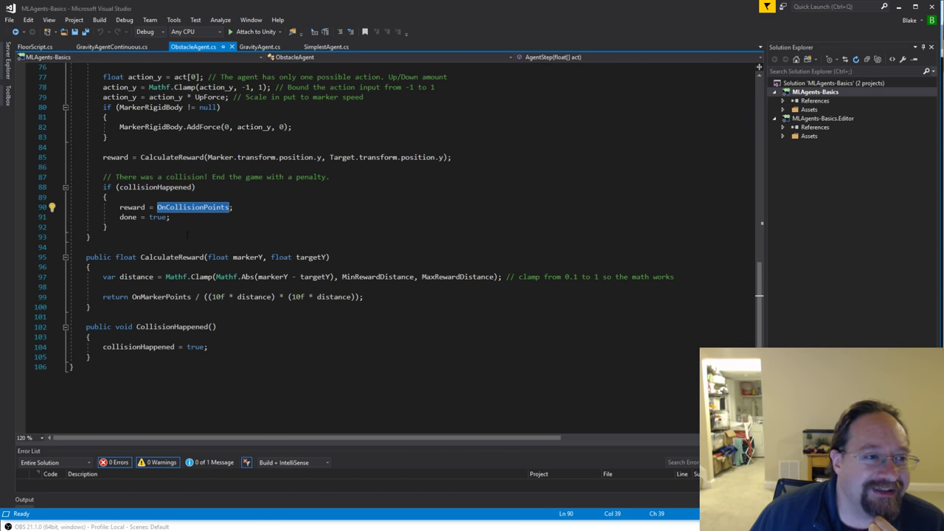
{"action": "left_click", "coordinate": [170, 216]}
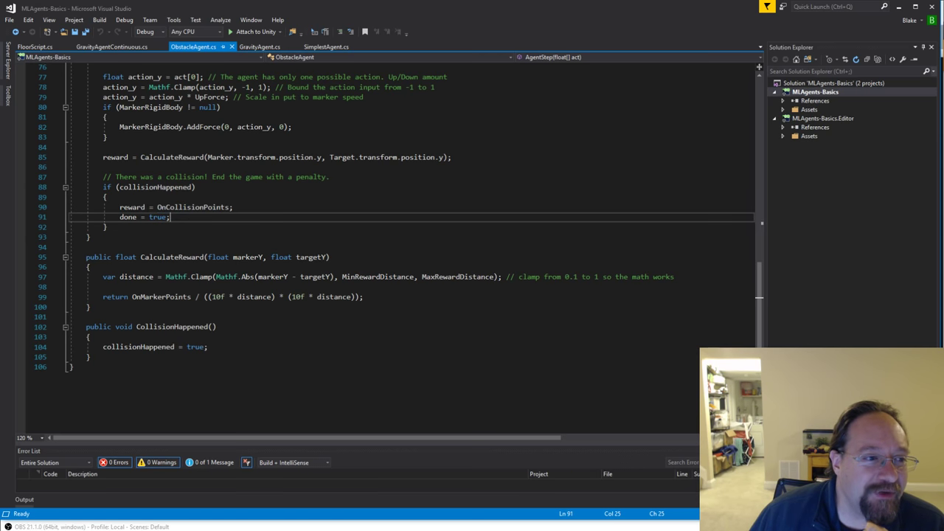
{"action": "left_click_drag", "start_coordinate": [119, 206], "coordinate": [252, 207]}
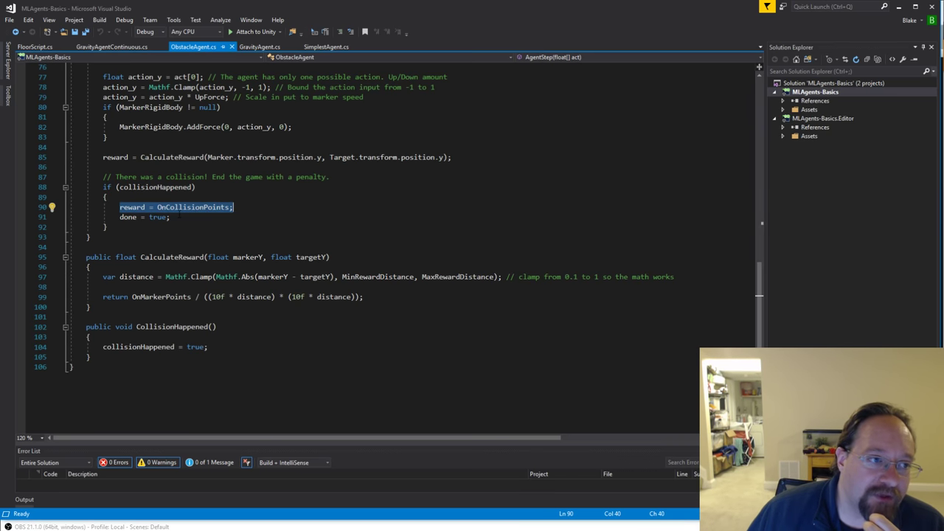
{"action": "left_click_drag", "start_coordinate": [178, 217], "coordinate": [121, 224]}
Step: Review the whole CalculateReward and CollisionHappened methods at the end of ObstacleAgent.cs by highlighting each one
{"action": "scroll", "coordinate": [399, 244], "scroll_direction": "down", "scroll_amount": 2}
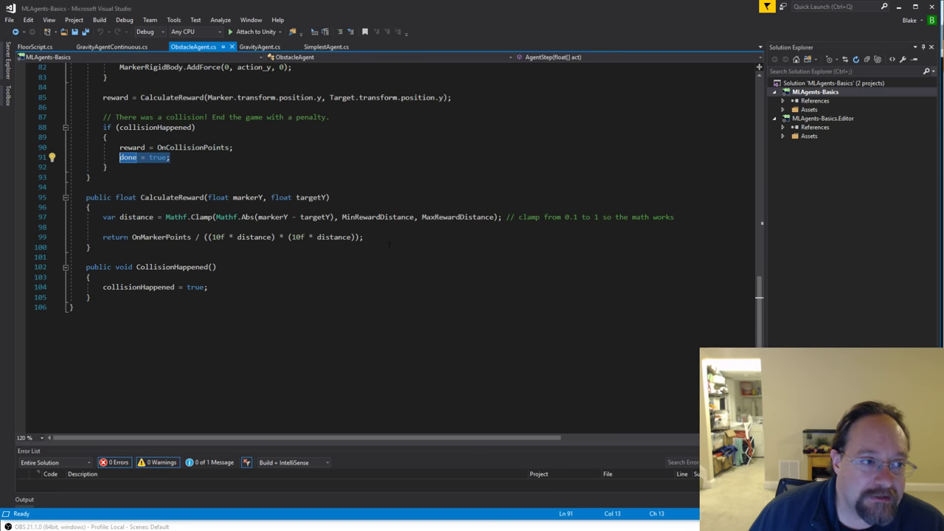
{"action": "left_click_drag", "start_coordinate": [389, 247], "coordinate": [73, 197]}
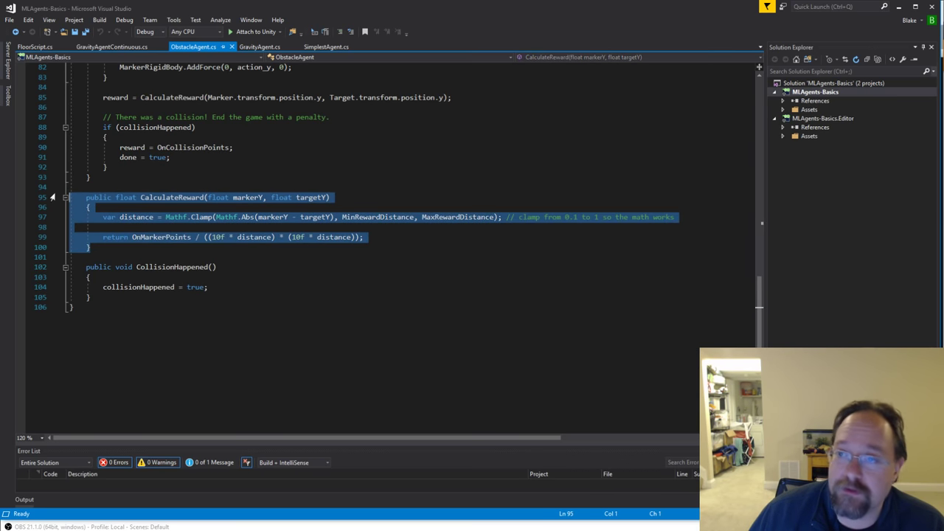
{"action": "left_click", "coordinate": [214, 288]}
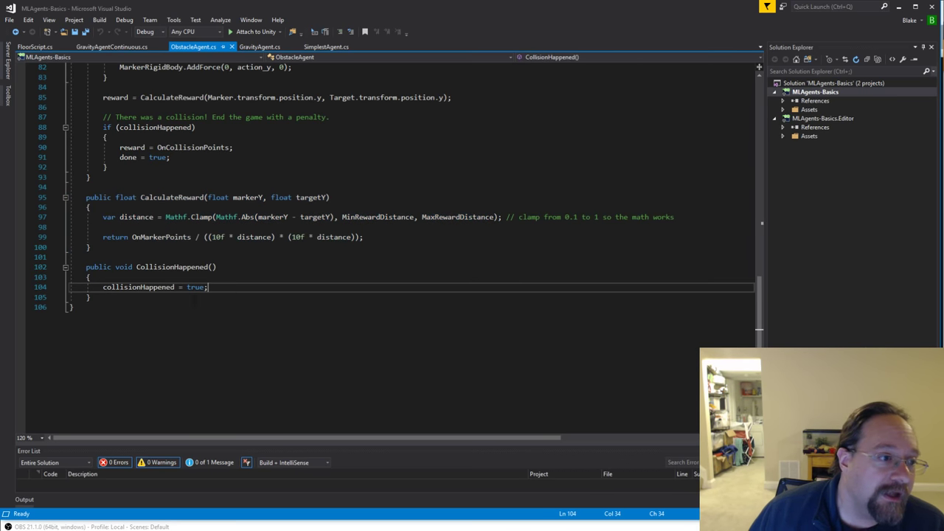
{"action": "left_click_drag", "start_coordinate": [91, 298], "coordinate": [70, 267]}
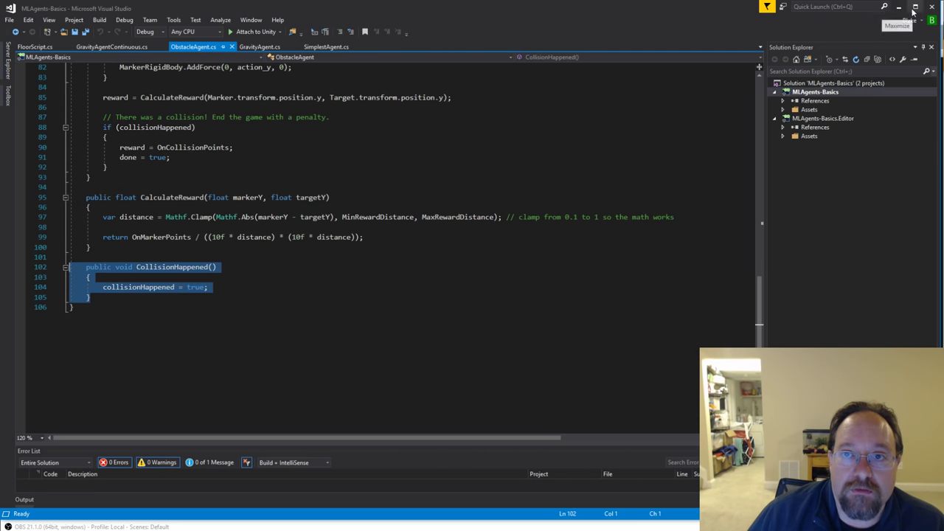
Step: Switch to Unity, open FloorScript from the Floor object in Visual Studio, and highlight its MyAgent declaration and OnCollisionEnter method name
{"action": "left_click", "coordinate": [889, 8]}
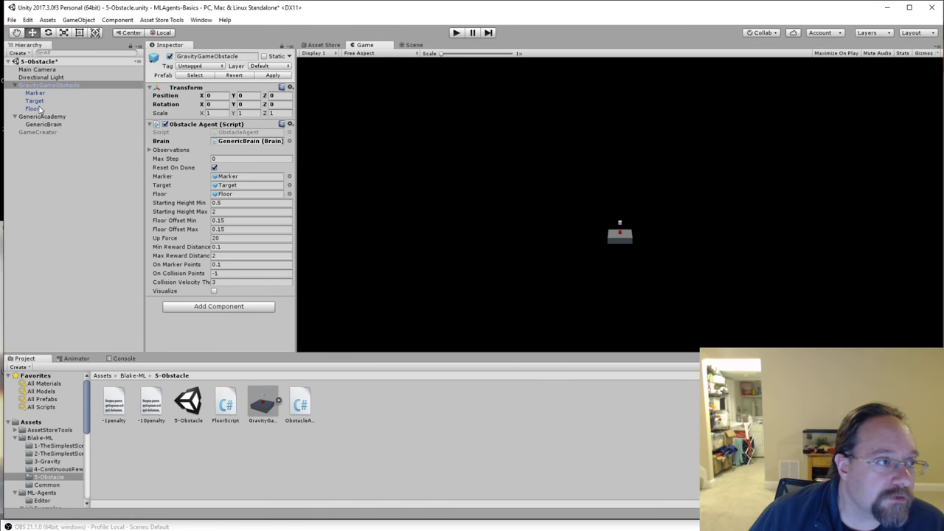
{"action": "left_click", "coordinate": [49, 108]}
{"action": "scroll", "coordinate": [252, 199], "scroll_direction": "down", "scroll_amount": 3}
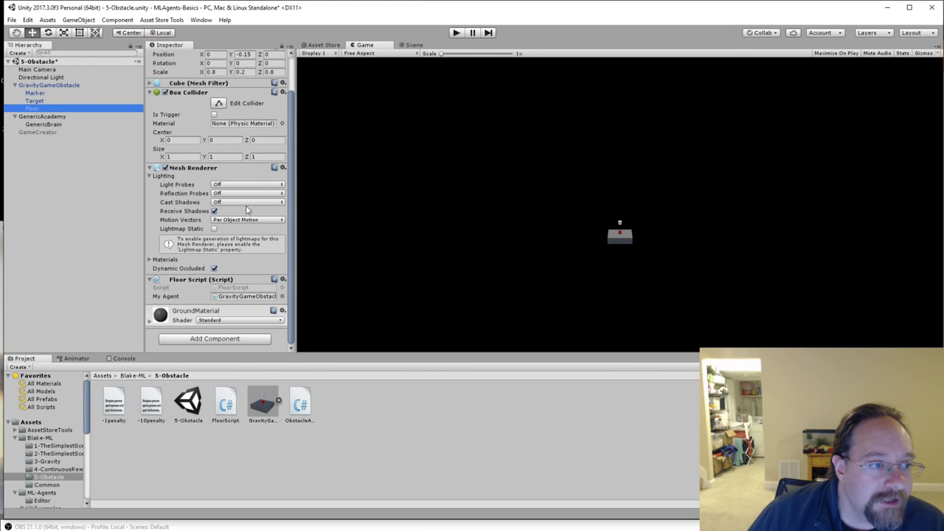
{"action": "double_click", "coordinate": [246, 291]}
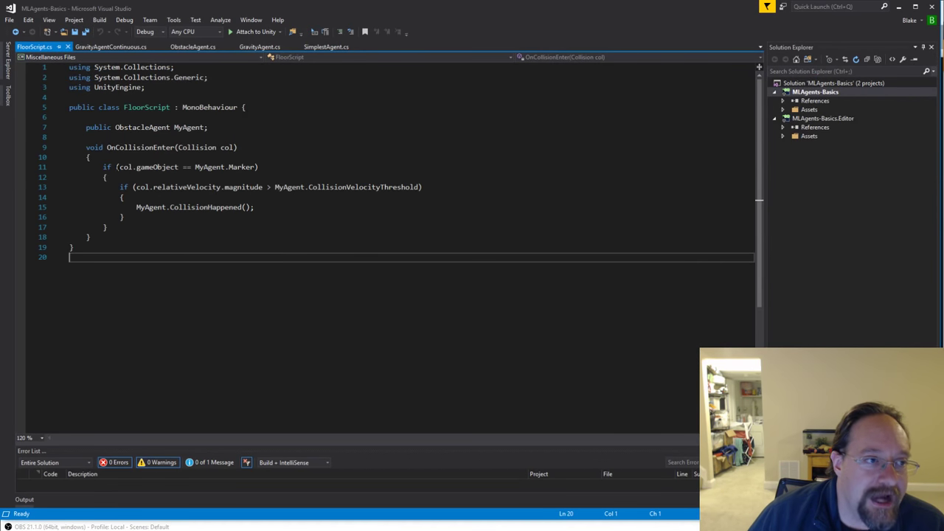
{"action": "left_click_drag", "start_coordinate": [216, 126], "coordinate": [70, 128]}
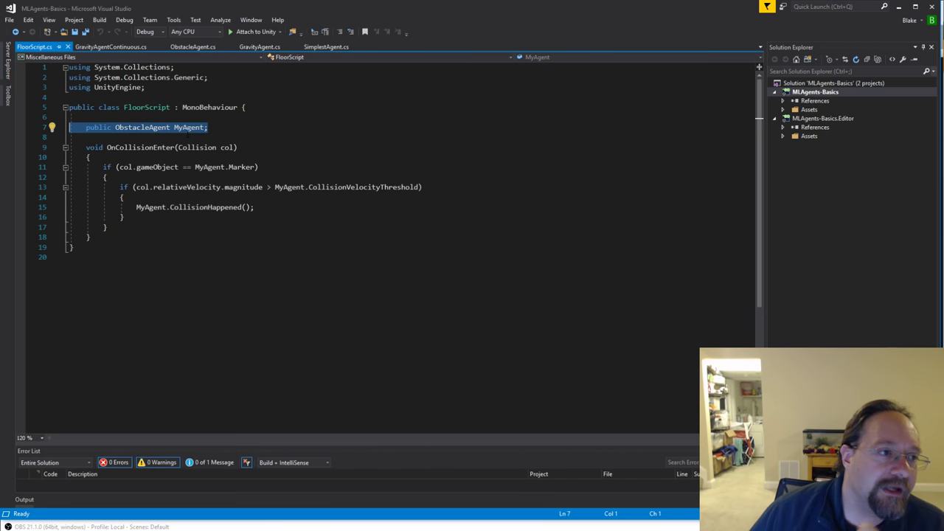
{"action": "double_click", "coordinate": [147, 147]}
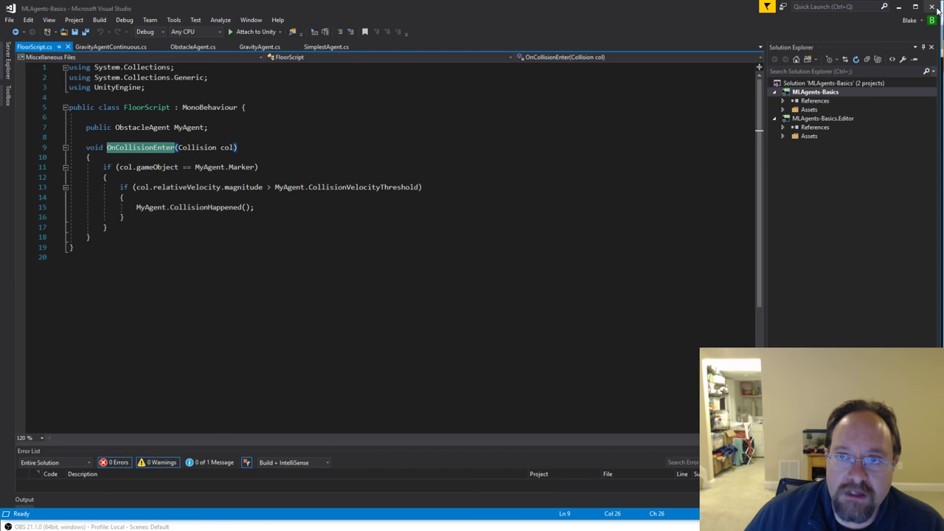
Step: Switch back to Unity, deactivate the GravityGameObstacle object and activate the GameCreator object
{"action": "key", "text": "alt+Tab"}
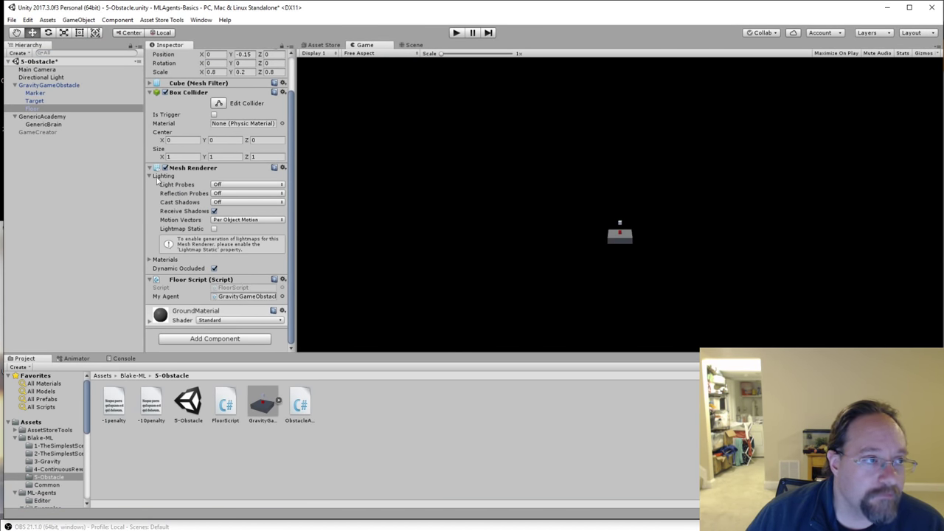
{"action": "left_click", "coordinate": [59, 86]}
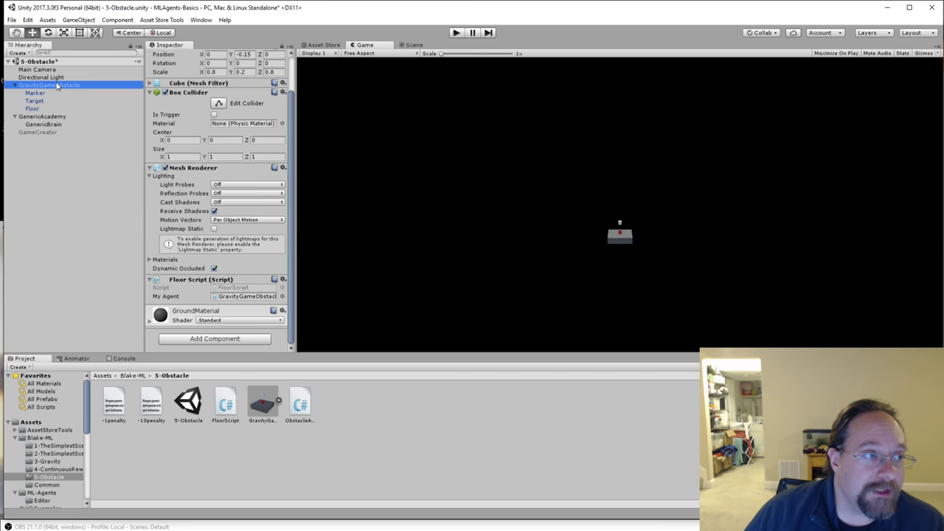
{"action": "left_click", "coordinate": [170, 57]}
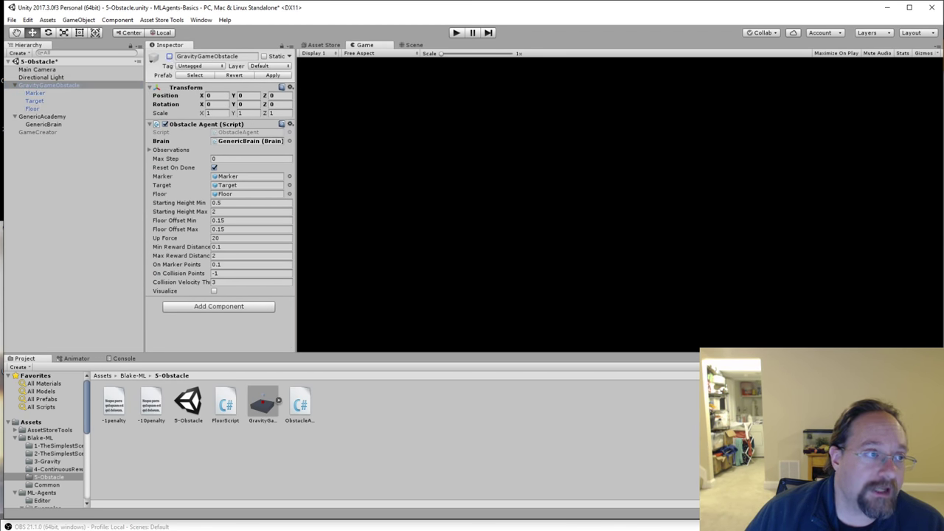
{"action": "left_click", "coordinate": [31, 132]}
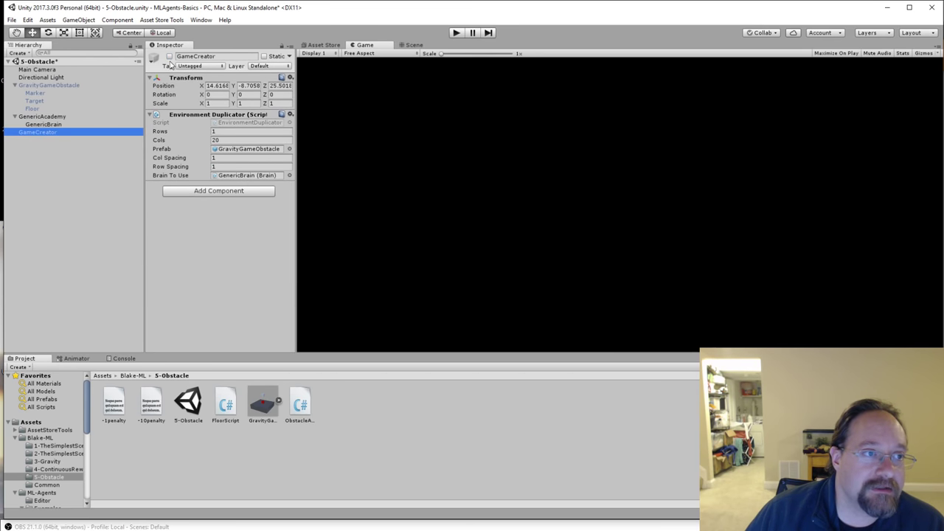
{"action": "left_click", "coordinate": [169, 65]}
{"action": "left_click", "coordinate": [170, 57]}
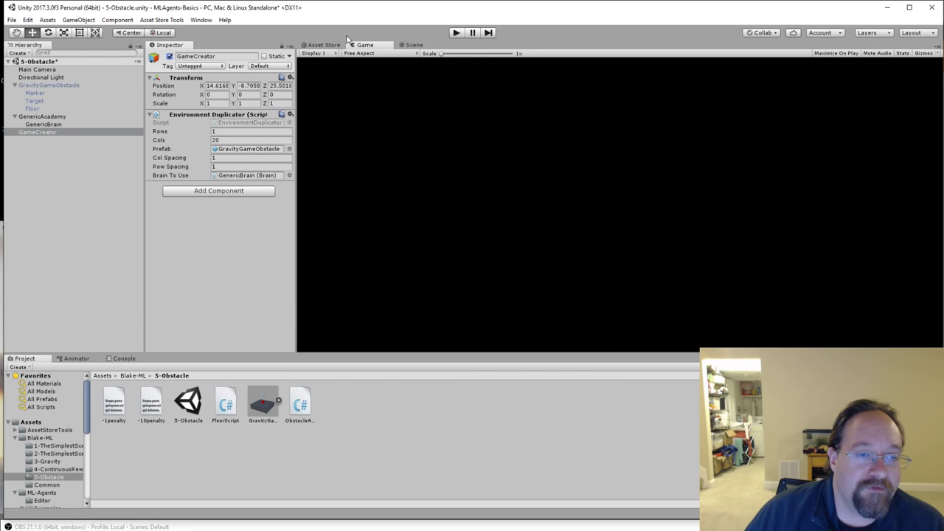
Step: Play the scene to watch the duplicated obstacle environments run, and stop playback
{"action": "left_click", "coordinate": [456, 33]}
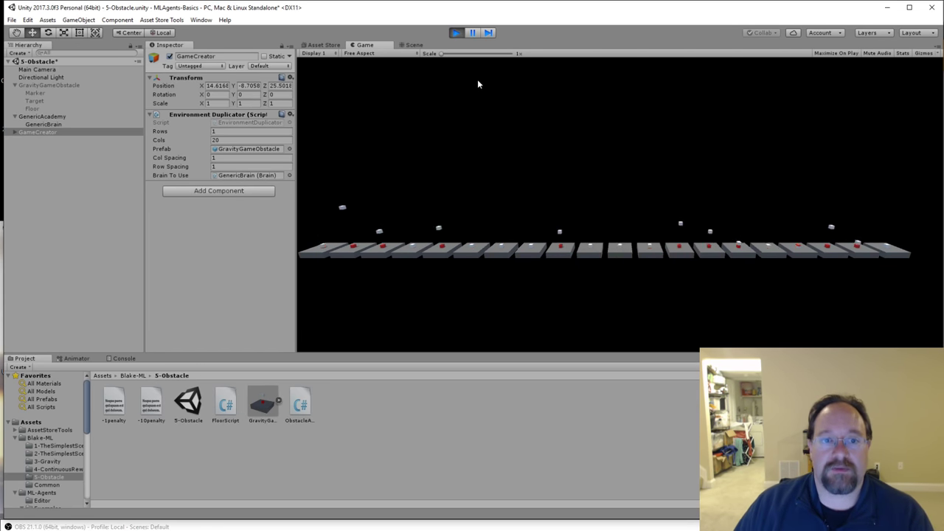
{"action": "left_click", "coordinate": [456, 32]}
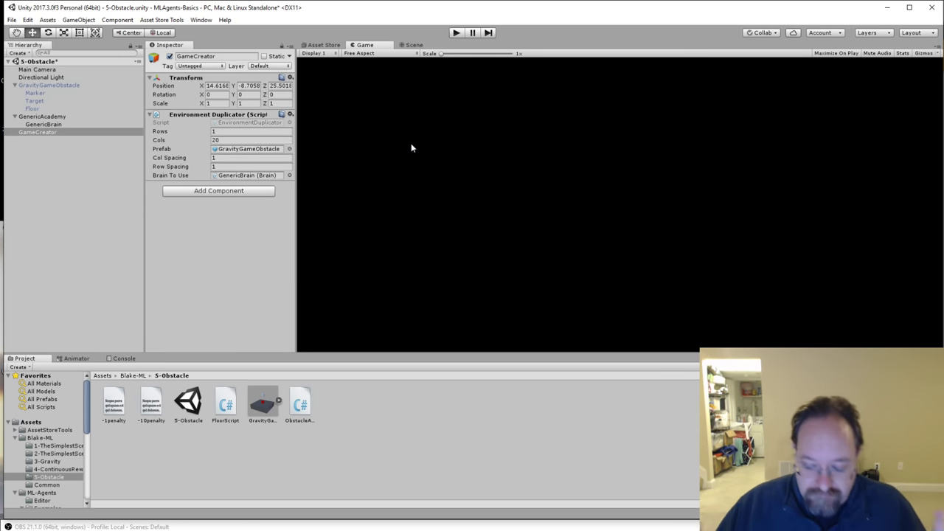
Step: Switch to TensorBoard and enlarge the Info/cumulative_reward chart to inspect the simplestScenario5-p1 run
{"action": "left_click_drag", "start_coordinate": [943, 22], "coordinate": [408, 2]}
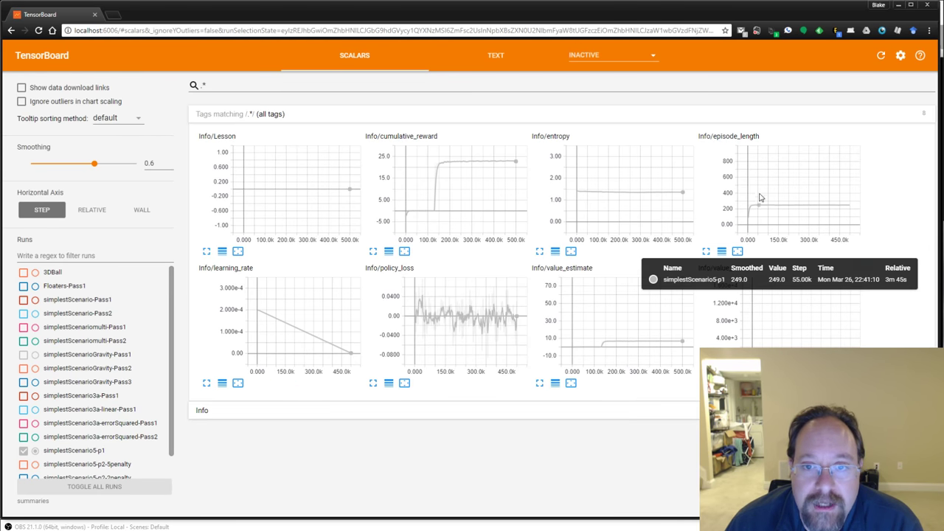
{"action": "left_click", "coordinate": [373, 252]}
{"action": "scroll", "coordinate": [516, 251], "scroll_direction": "down", "scroll_amount": 2}
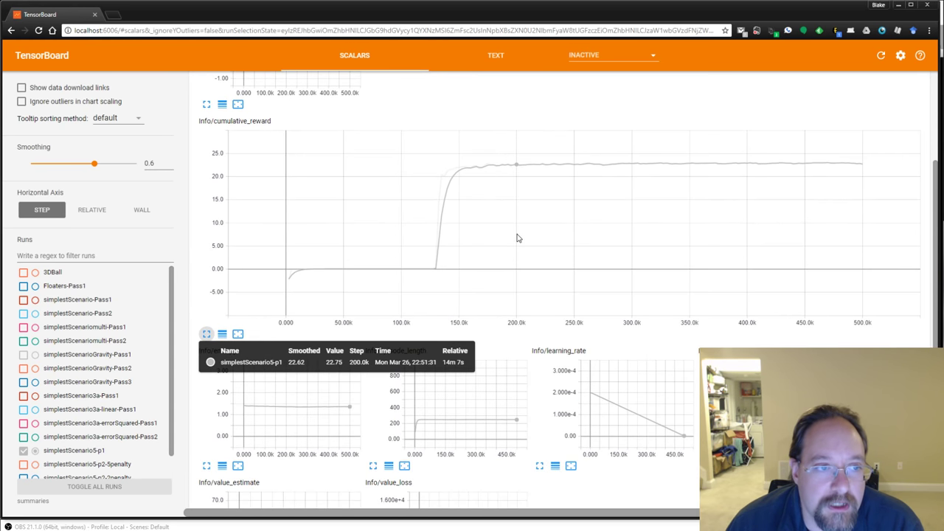
{"action": "mouse_move", "coordinate": [312, 337]}
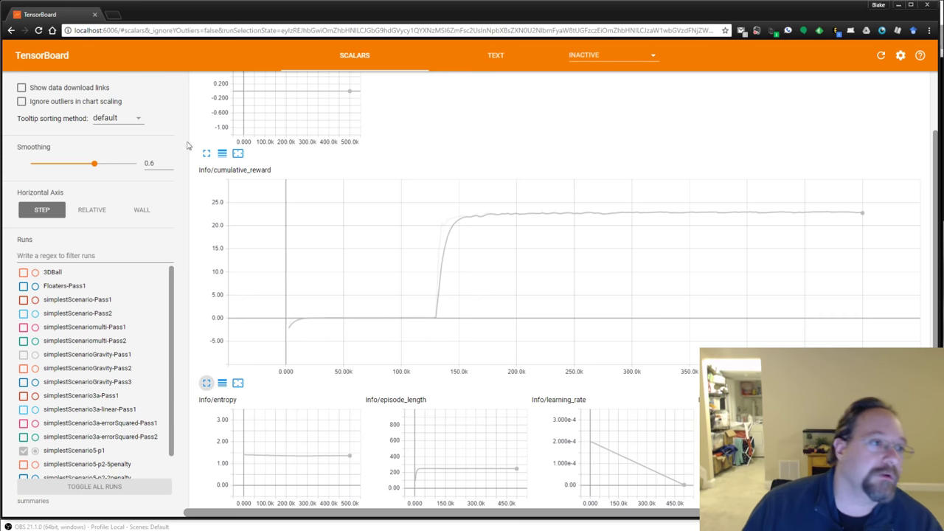
Step: Set the chart smoothing to 0, inspect the unsmoothed cumulative_reward curve, and return that chart to its small size
{"action": "left_click_drag", "start_coordinate": [95, 164], "coordinate": [28, 164]}
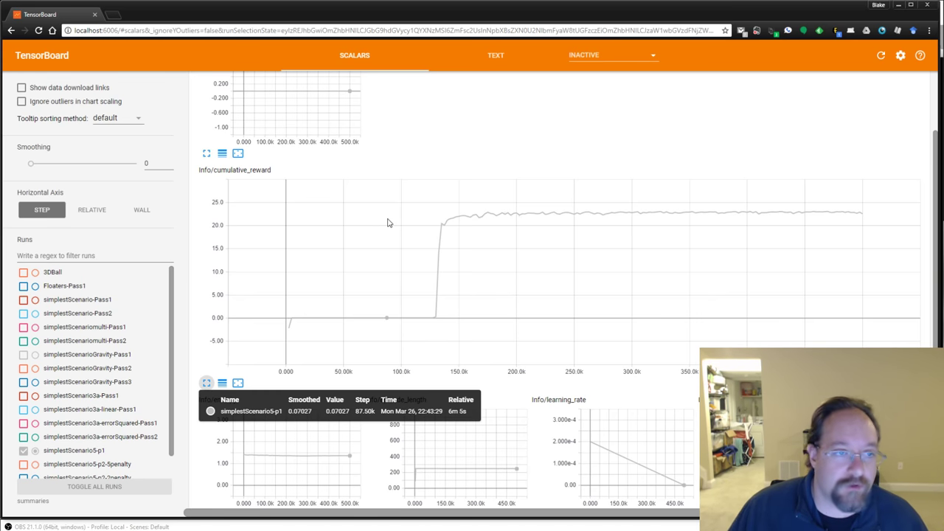
{"action": "scroll", "coordinate": [627, 245], "scroll_direction": "up", "scroll_amount": 2}
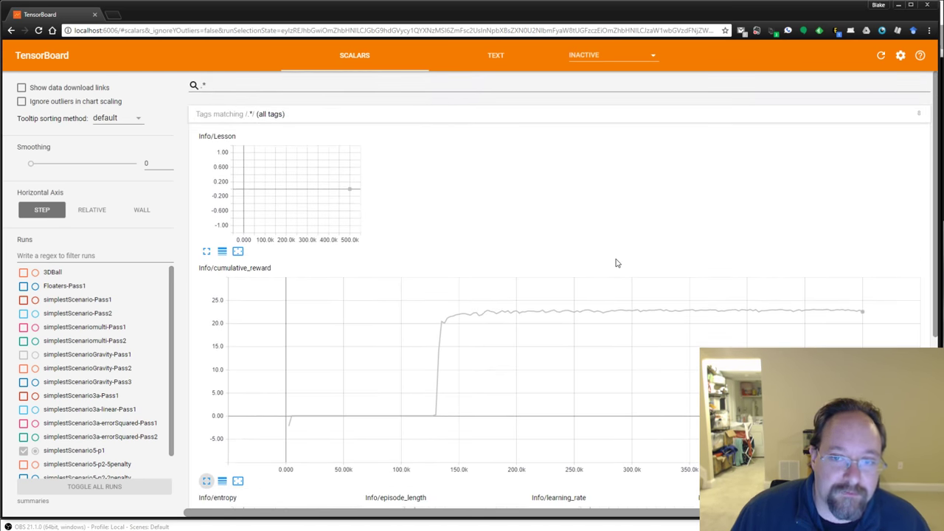
{"action": "scroll", "coordinate": [617, 263], "scroll_direction": "down", "scroll_amount": 1}
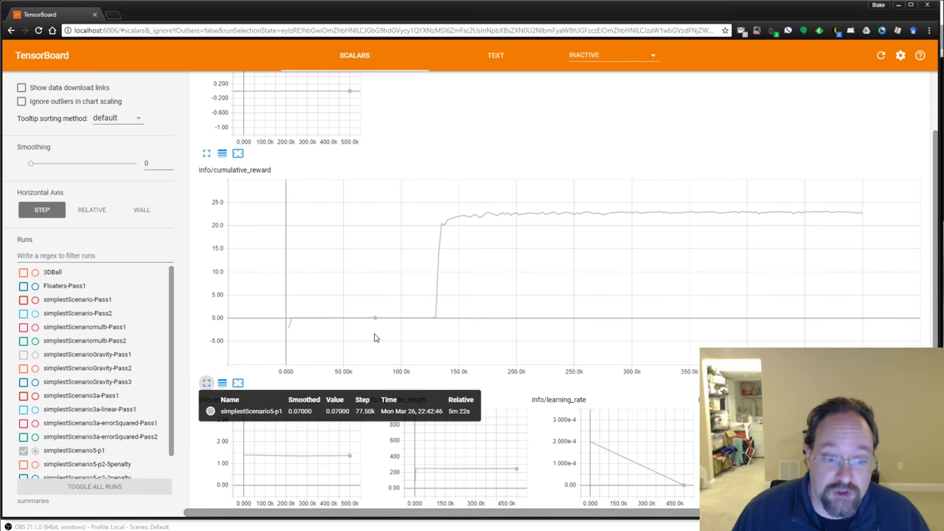
{"action": "left_click", "coordinate": [206, 382]}
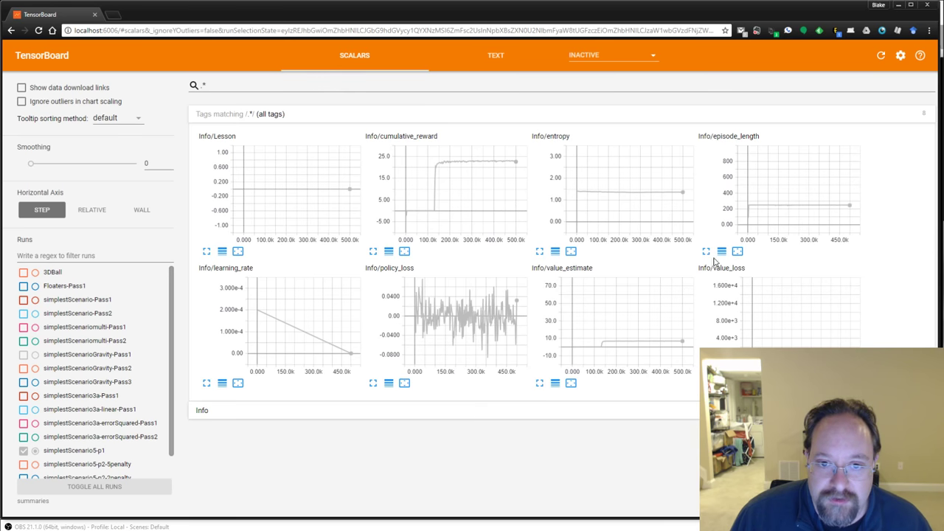
Step: Enlarge the Info/episode_length chart and fit its axes to the simplestScenario5-p1 data
{"action": "left_click", "coordinate": [706, 252]}
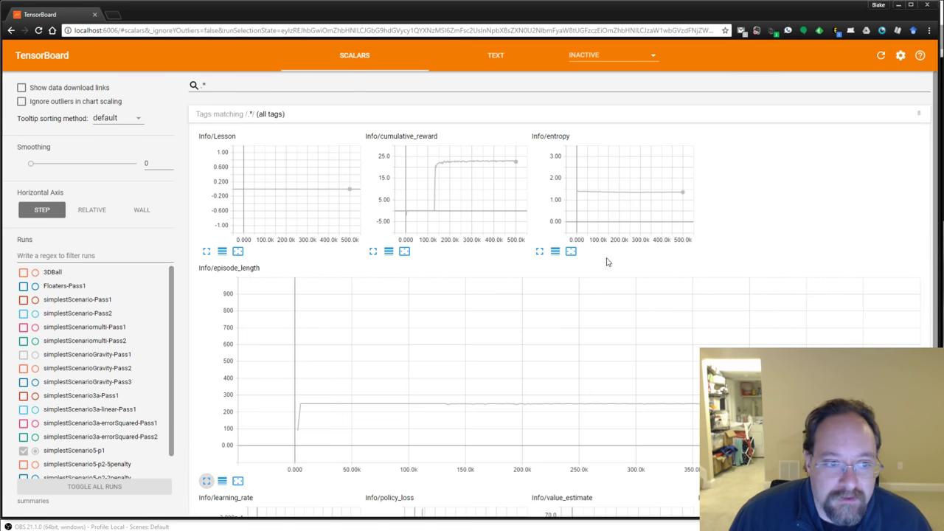
{"action": "scroll", "coordinate": [593, 261], "scroll_direction": "down", "scroll_amount": 1}
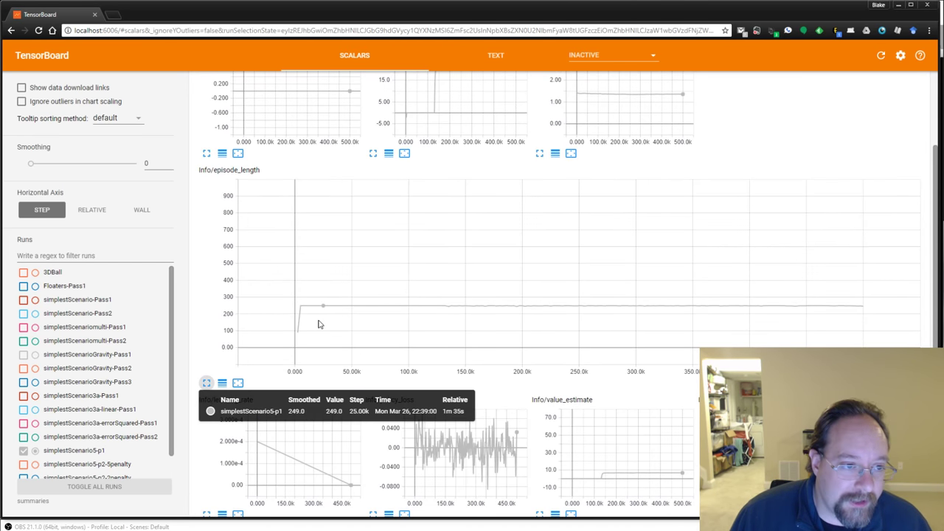
{"action": "left_click", "coordinate": [222, 383]}
{"action": "left_click", "coordinate": [238, 384]}
{"action": "left_click", "coordinate": [238, 384]}
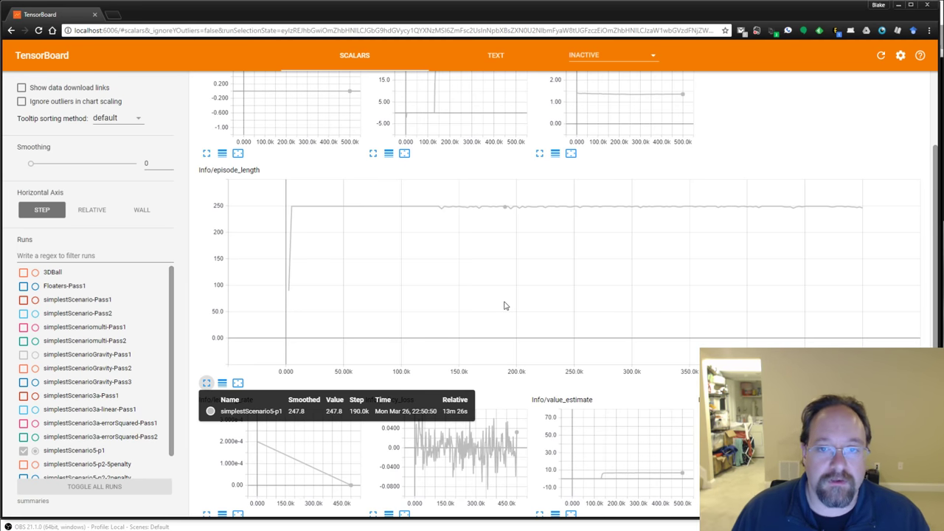
Step: Enlarge the Info/cumulative_reward chart and examine the simplestScenario5-p1 reward curve
{"action": "scroll", "coordinate": [500, 270], "scroll_direction": "up", "scroll_amount": 2}
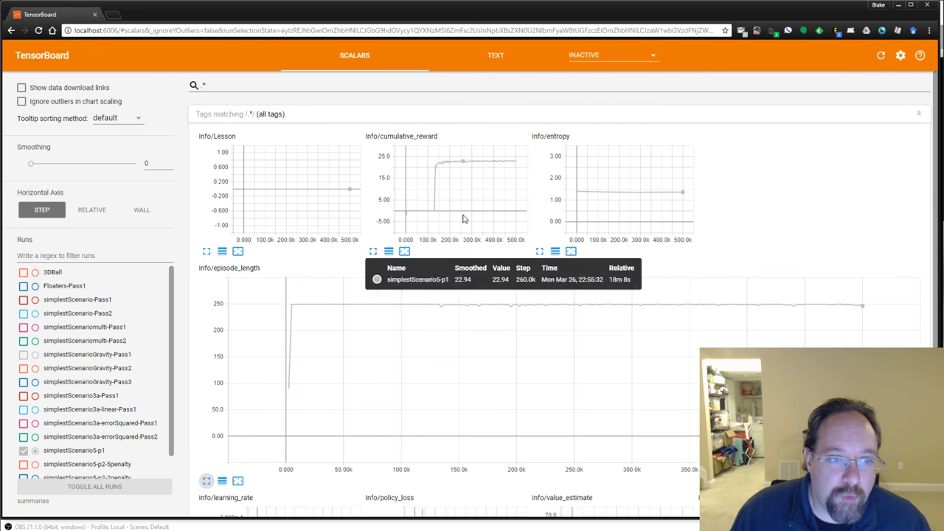
{"action": "left_click", "coordinate": [373, 251]}
{"action": "scroll", "coordinate": [527, 337], "scroll_direction": "down", "scroll_amount": 2}
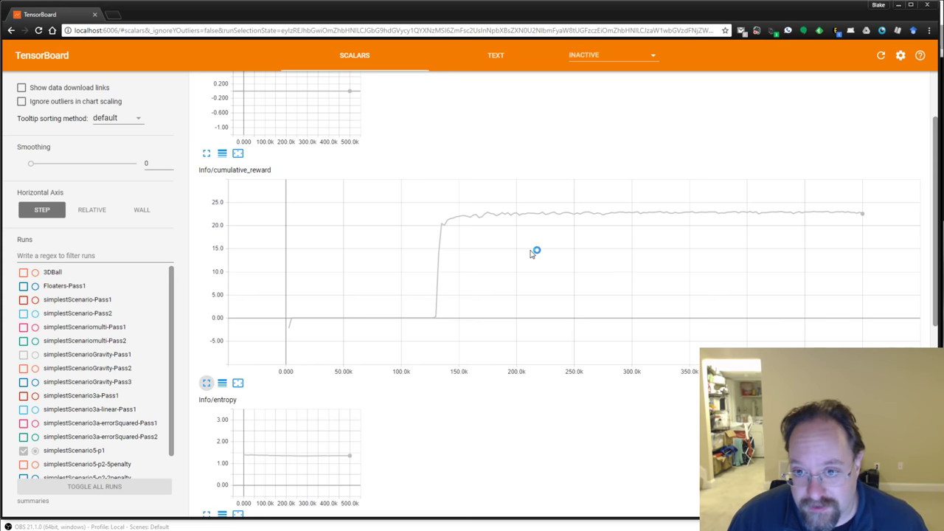
{"action": "scroll", "coordinate": [528, 193], "scroll_direction": "down", "scroll_amount": 1}
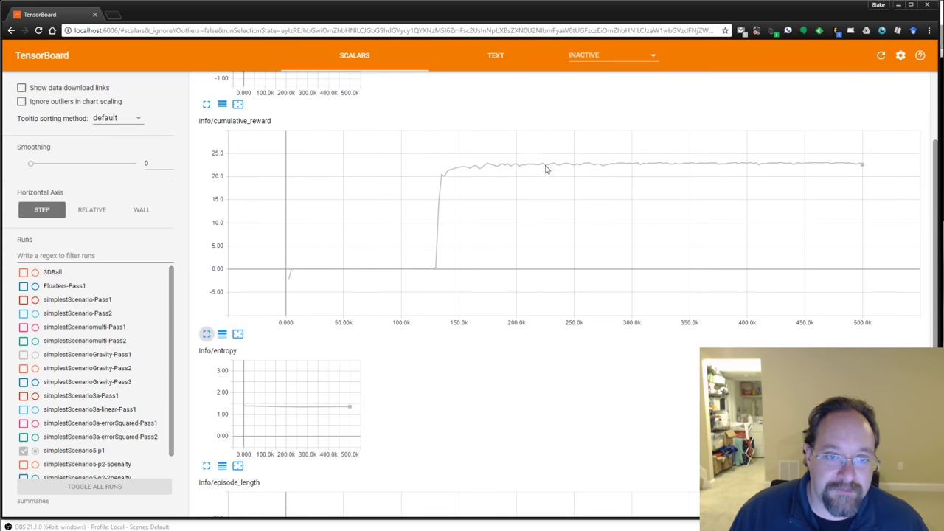
{"action": "scroll", "coordinate": [546, 169], "scroll_direction": "up", "scroll_amount": 1}
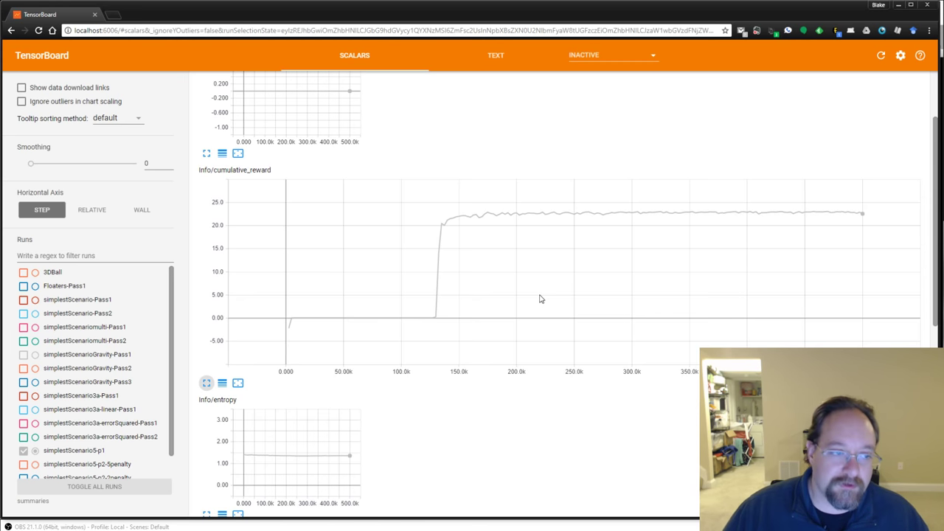
Step: Add the simplestScenario5-p2-5penalty run to the charts and compare its cumulative_reward curve with simplestScenario5-p1
{"action": "scroll", "coordinate": [161, 310], "scroll_direction": "down", "scroll_amount": 2}
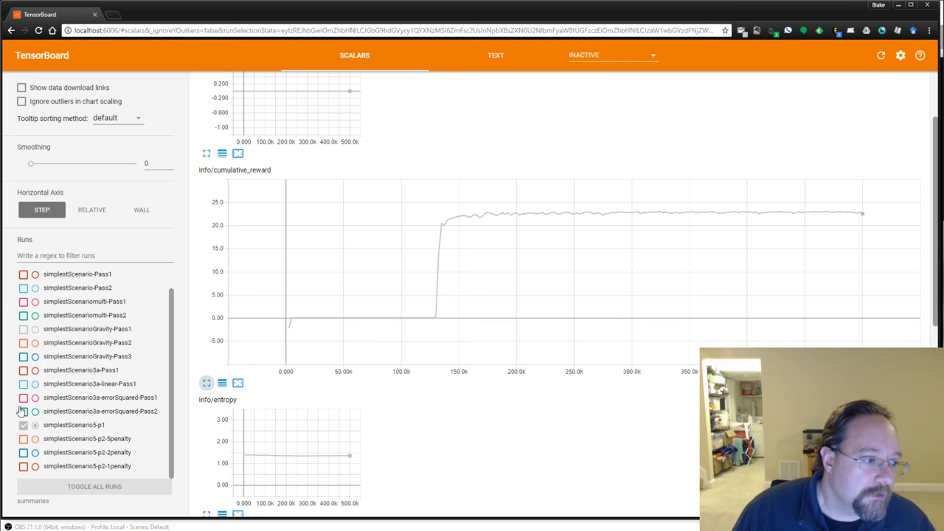
{"action": "left_click", "coordinate": [23, 438]}
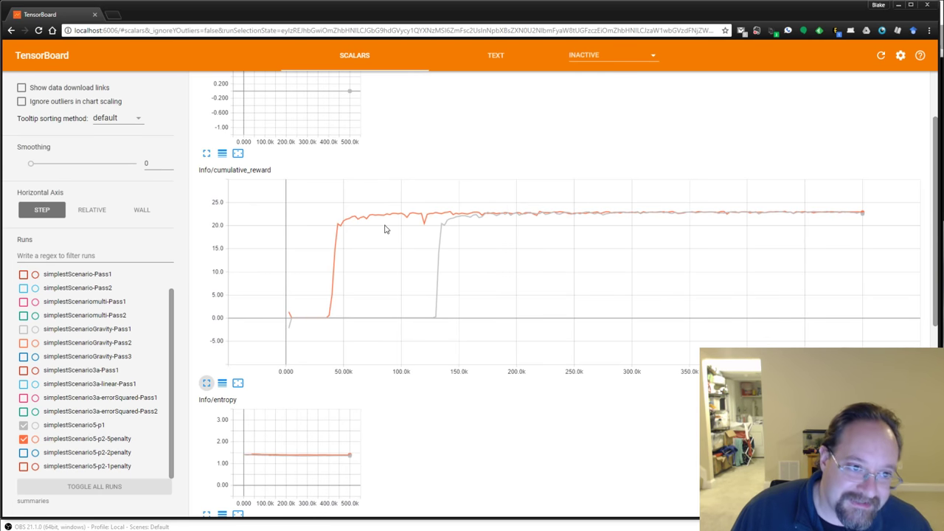
{"action": "mouse_move", "coordinate": [358, 218]}
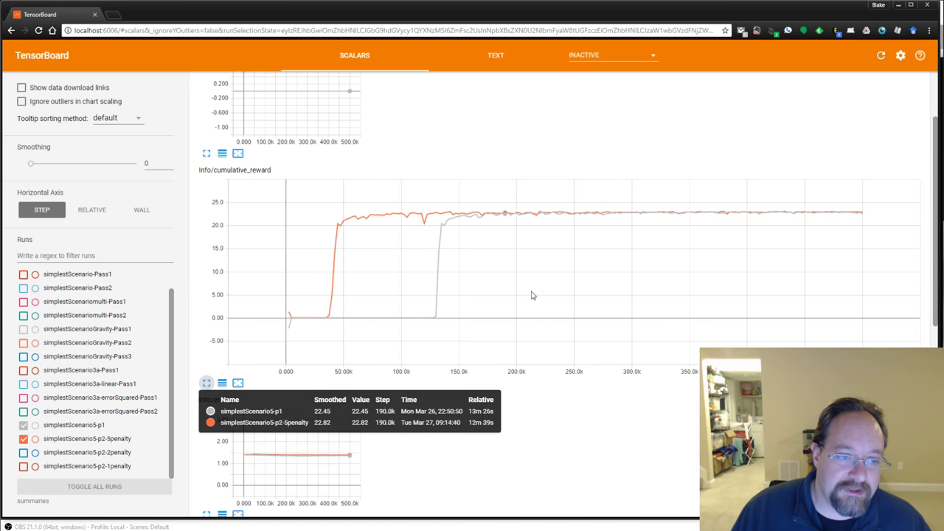
Step: Compare both runs in the episode_length chart, and hide simplestScenario5-p1 to isolate simplestScenario5-p2-5penalty
{"action": "scroll", "coordinate": [585, 286], "scroll_direction": "down", "scroll_amount": 2}
{"action": "scroll", "coordinate": [583, 284], "scroll_direction": "down", "scroll_amount": 1}
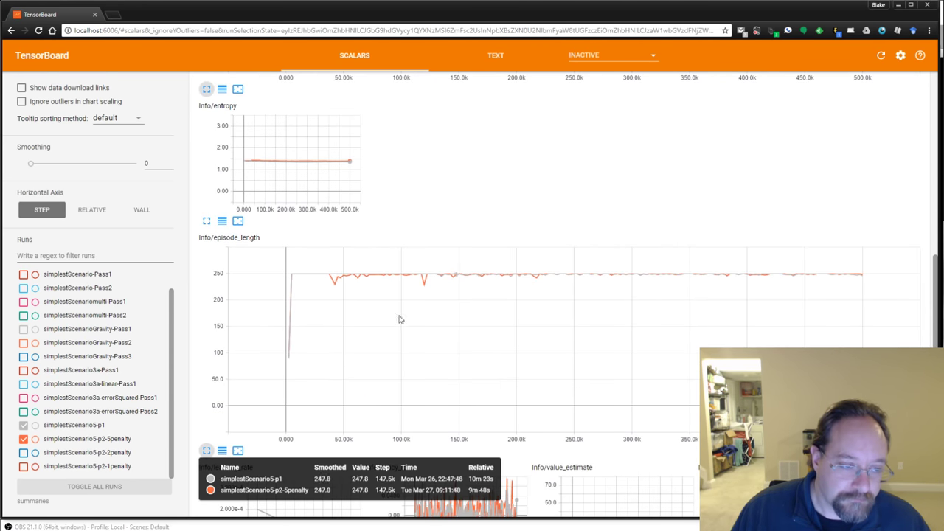
{"action": "scroll", "coordinate": [404, 313], "scroll_direction": "down", "scroll_amount": 1}
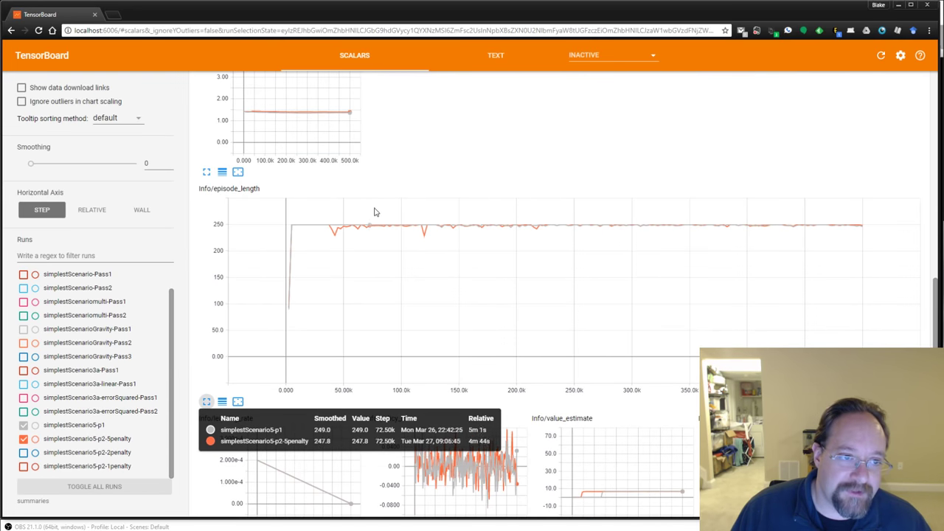
{"action": "left_click", "coordinate": [23, 427]}
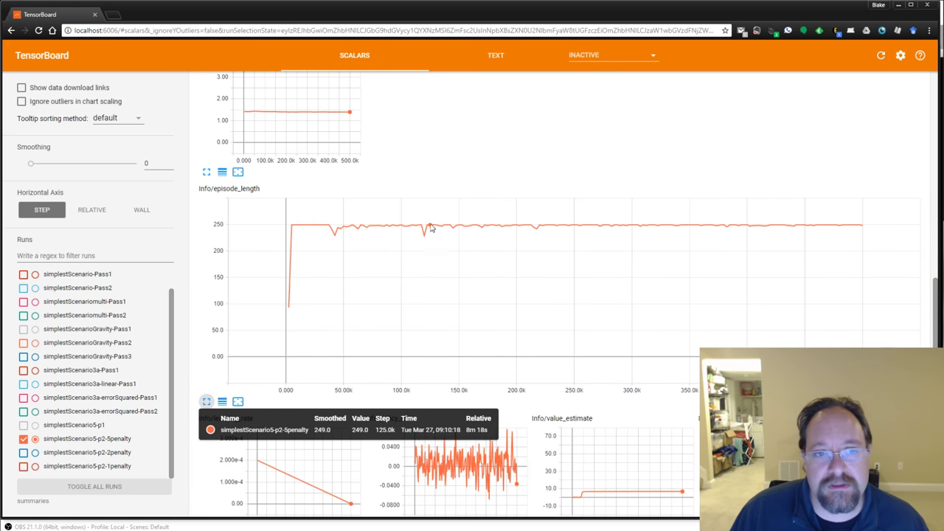
Step: Examine the cumulative_reward and episode_length curves of the simplestScenario5-p2-5penalty run against each other
{"action": "scroll", "coordinate": [737, 303], "scroll_direction": "up", "scroll_amount": 2}
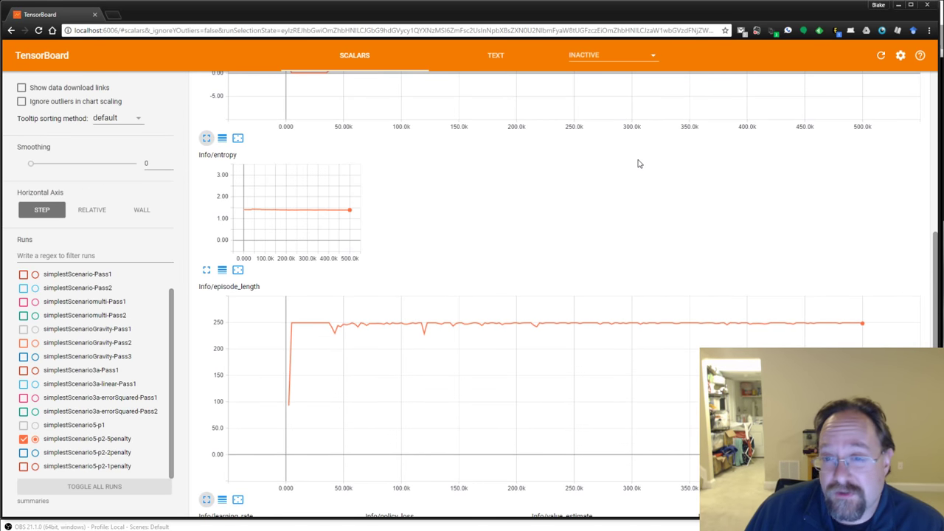
{"action": "scroll", "coordinate": [729, 295], "scroll_direction": "up", "scroll_amount": 5}
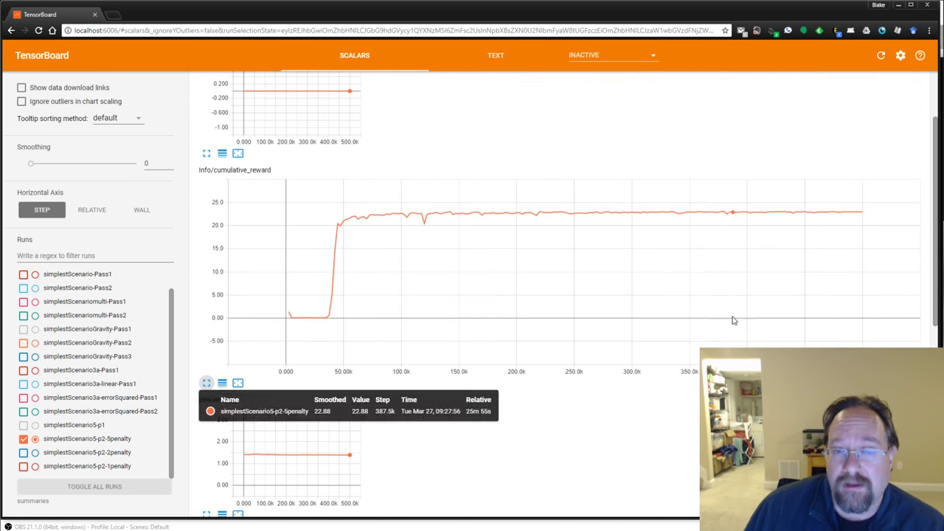
{"action": "scroll", "coordinate": [737, 339], "scroll_direction": "down", "scroll_amount": 4}
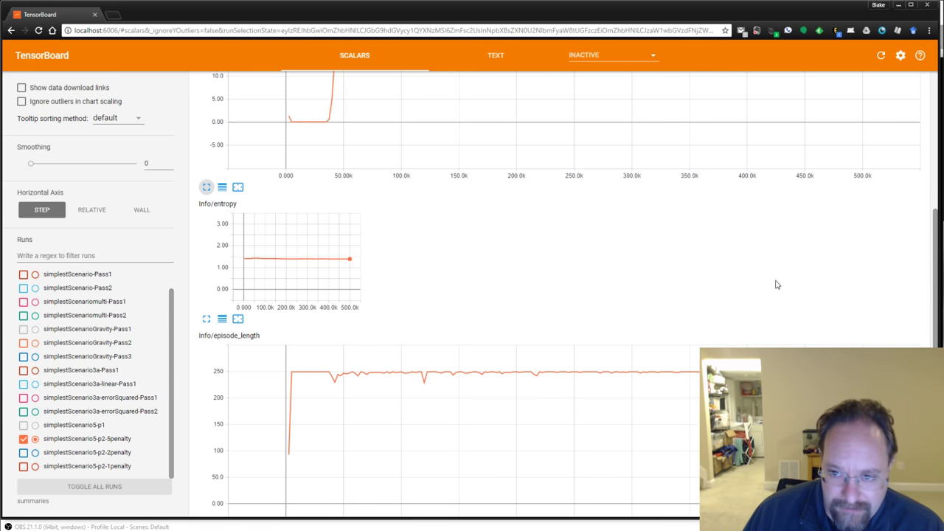
{"action": "scroll", "coordinate": [774, 267], "scroll_direction": "up", "scroll_amount": 1}
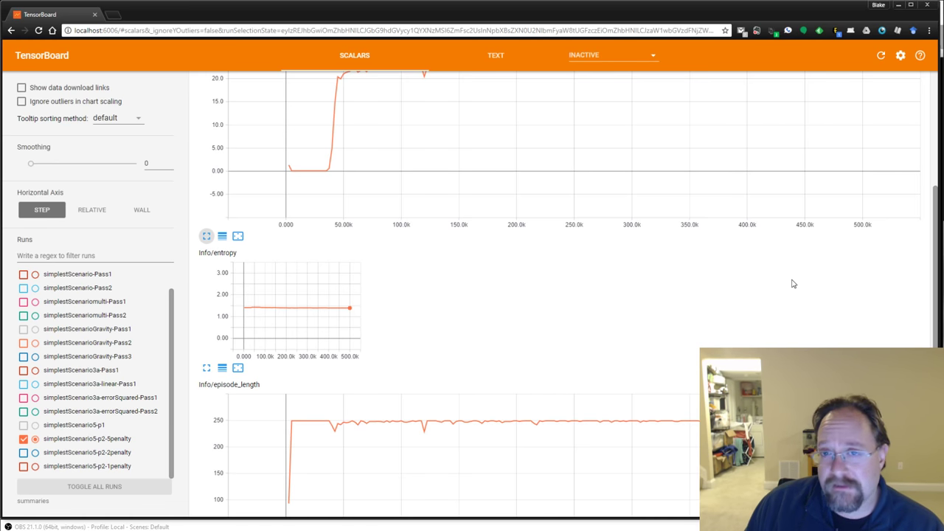
{"action": "scroll", "coordinate": [687, 308], "scroll_direction": "down", "scroll_amount": 1}
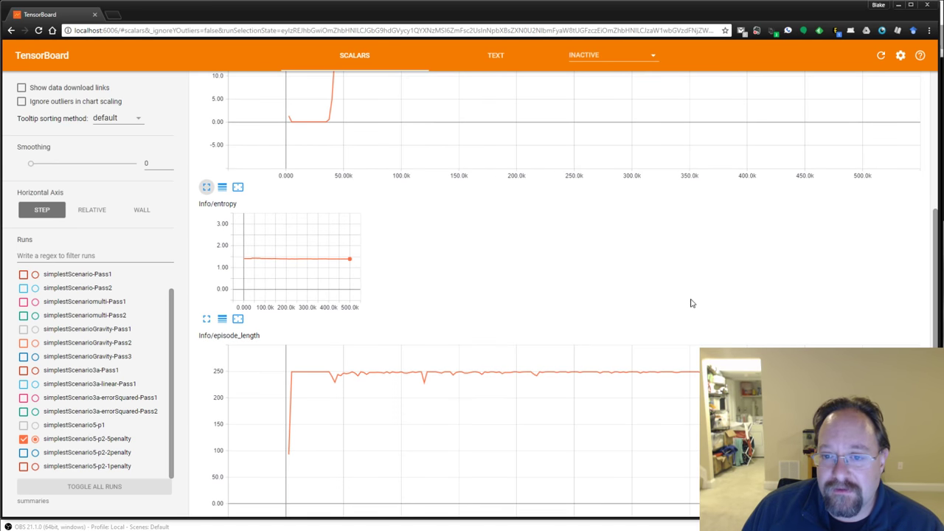
{"action": "scroll", "coordinate": [680, 314], "scroll_direction": "down", "scroll_amount": 1}
{"action": "scroll", "coordinate": [681, 317], "scroll_direction": "up", "scroll_amount": 1}
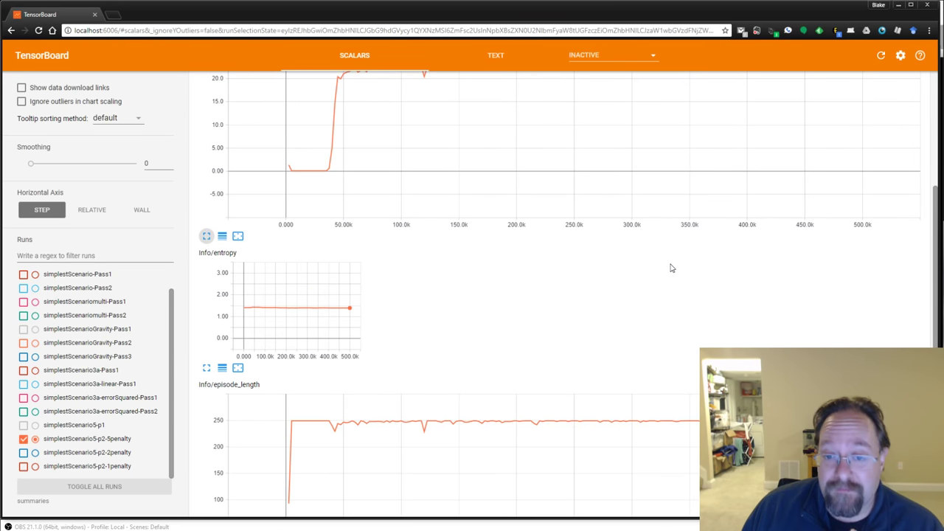
{"action": "scroll", "coordinate": [679, 276], "scroll_direction": "down", "scroll_amount": 1}
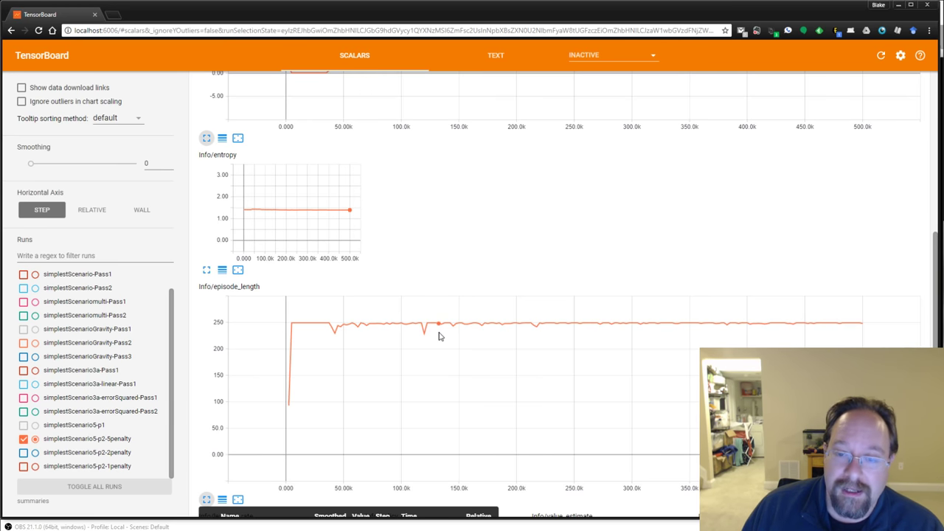
{"action": "scroll", "coordinate": [599, 310], "scroll_direction": "up", "scroll_amount": 2}
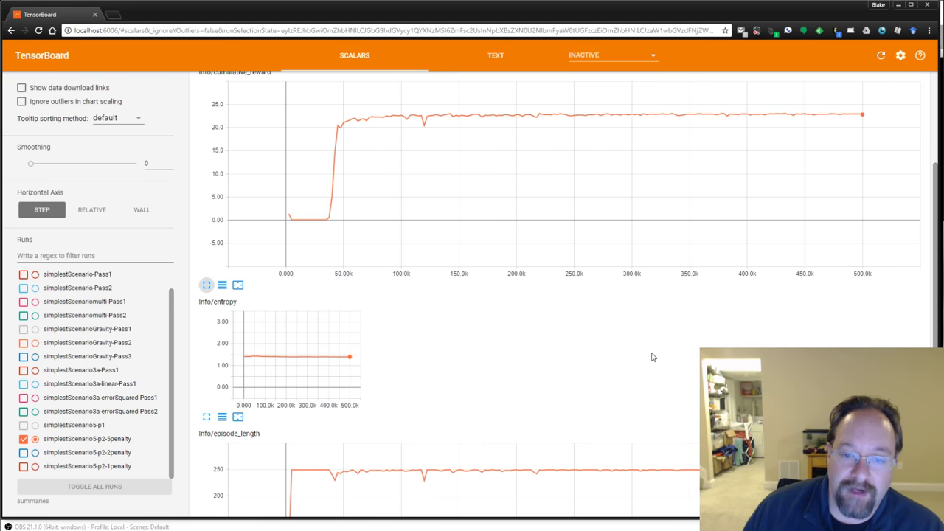
{"action": "scroll", "coordinate": [642, 347], "scroll_direction": "down", "scroll_amount": 1}
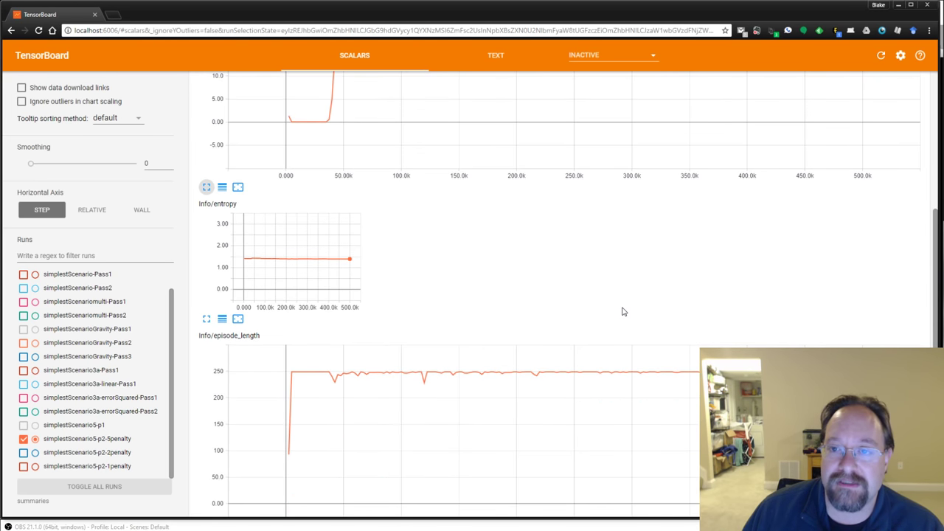
Step: Show simplestScenario5-p1 again and add simplestScenario5-p2-2penalty to compare the three runs' cumulative_reward curves
{"action": "left_click", "coordinate": [23, 426]}
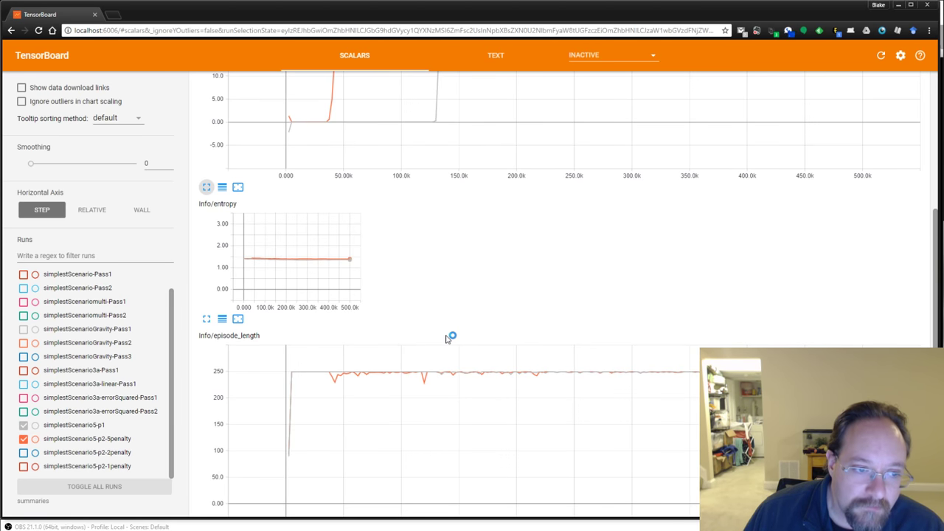
{"action": "scroll", "coordinate": [446, 337], "scroll_direction": "up", "scroll_amount": 1}
{"action": "scroll", "coordinate": [441, 336], "scroll_direction": "up", "scroll_amount": 1}
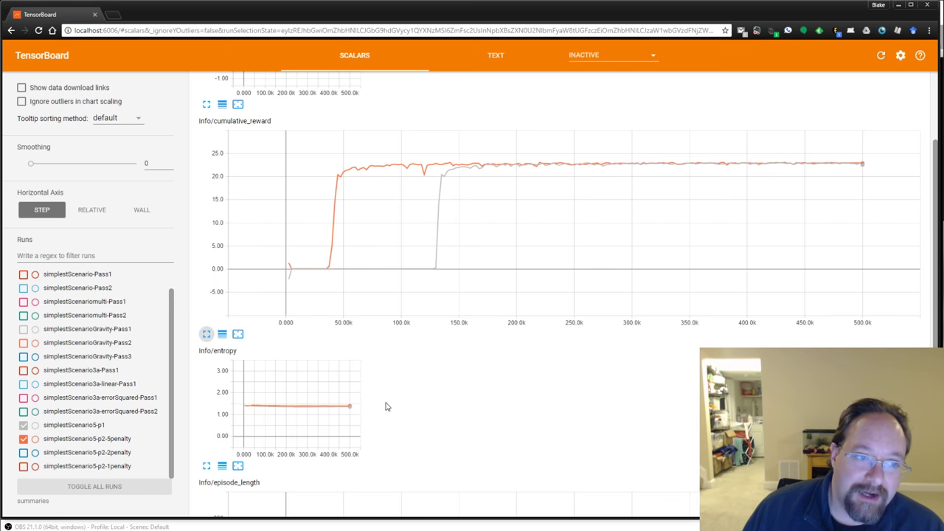
{"action": "left_click", "coordinate": [23, 452]}
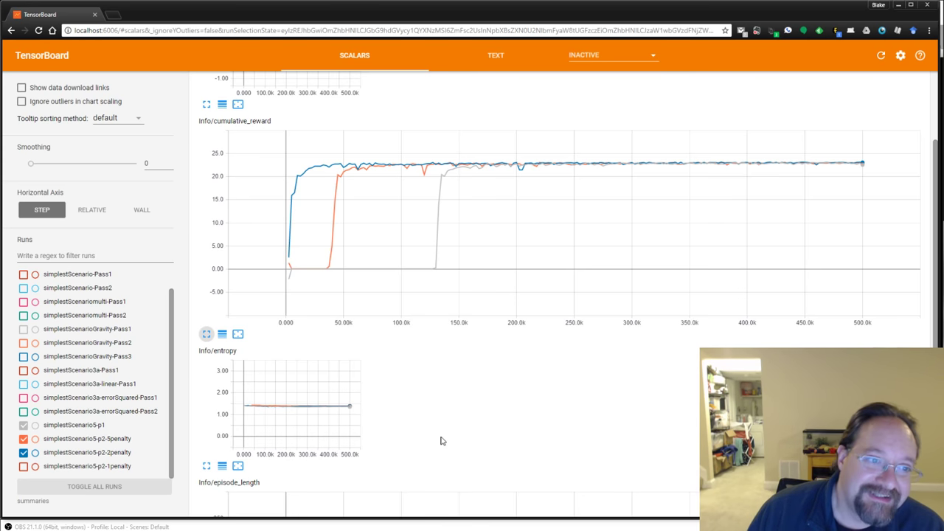
{"action": "mouse_move", "coordinate": [362, 277]}
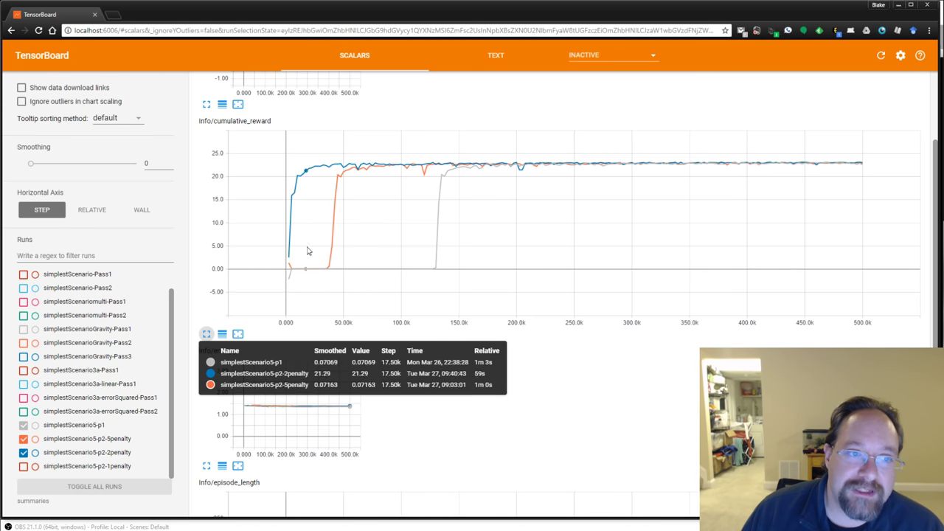
Step: Hide simplestScenario5-p1 and simplestScenario5-p2-5penalty to inspect the episode_length curve of simplestScenario5-p2-2penalty alone
{"action": "scroll", "coordinate": [636, 320], "scroll_direction": "down", "scroll_amount": 5}
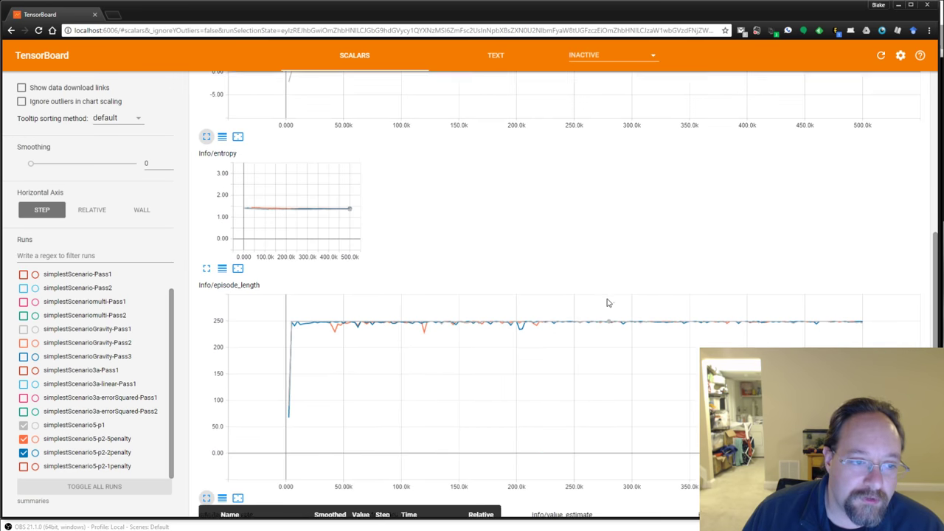
{"action": "left_click", "coordinate": [24, 425]}
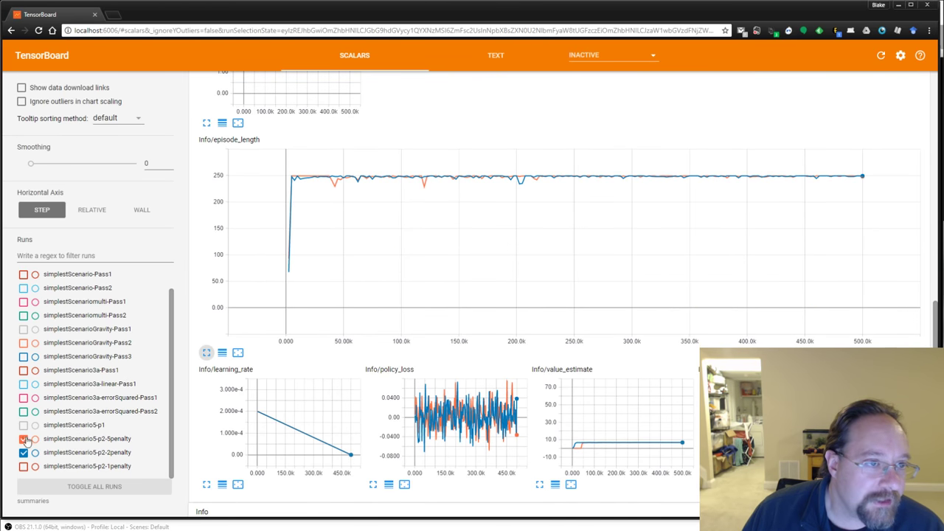
{"action": "left_click", "coordinate": [24, 438]}
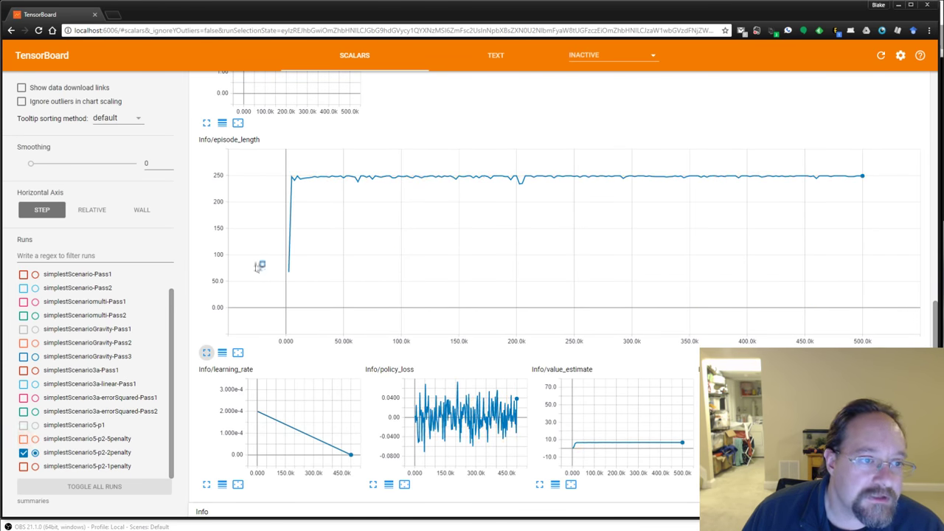
{"action": "scroll", "coordinate": [306, 193], "scroll_direction": "up", "scroll_amount": 1}
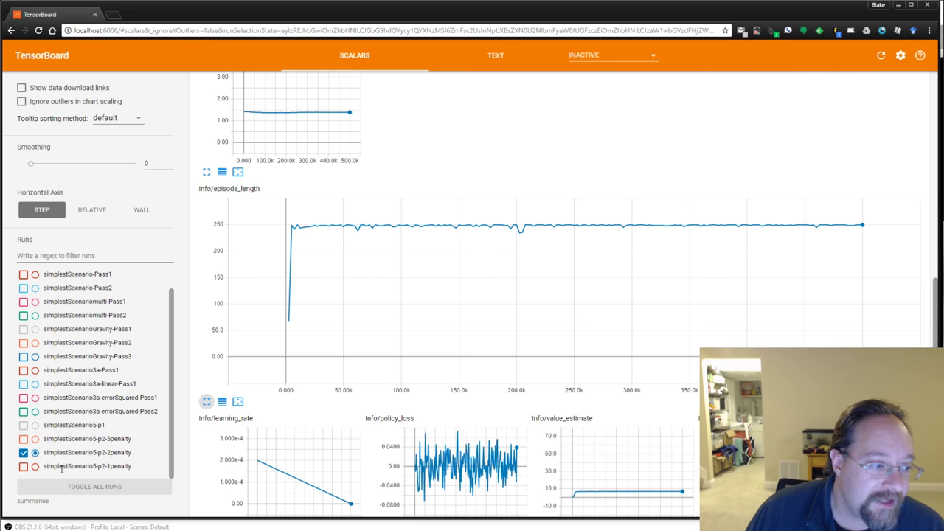
Step: Add the simplestScenario5-p2-1penalty run and compare its cumulative_reward and episode_length curves with simplestScenario5-p2-2penalty
{"action": "left_click", "coordinate": [23, 466]}
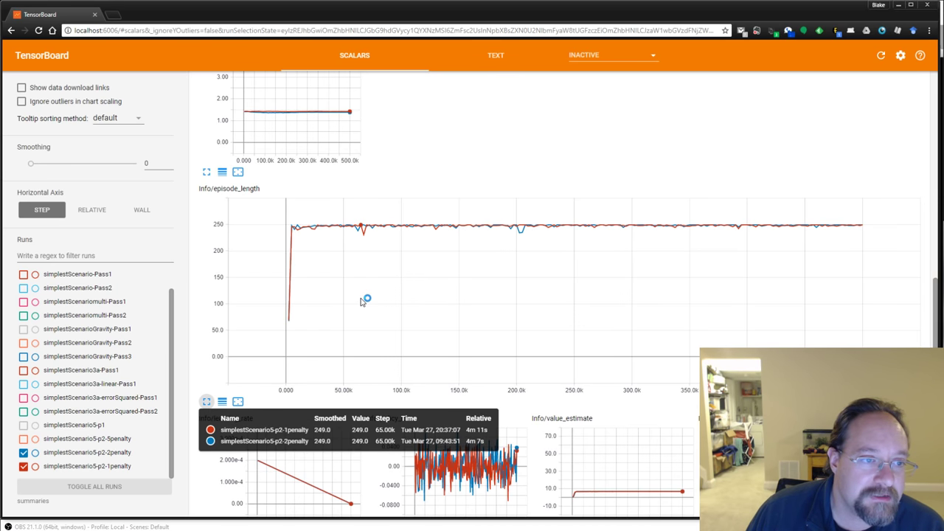
{"action": "scroll", "coordinate": [365, 300], "scroll_direction": "up", "scroll_amount": 4}
{"action": "scroll", "coordinate": [460, 322], "scroll_direction": "up", "scroll_amount": 1}
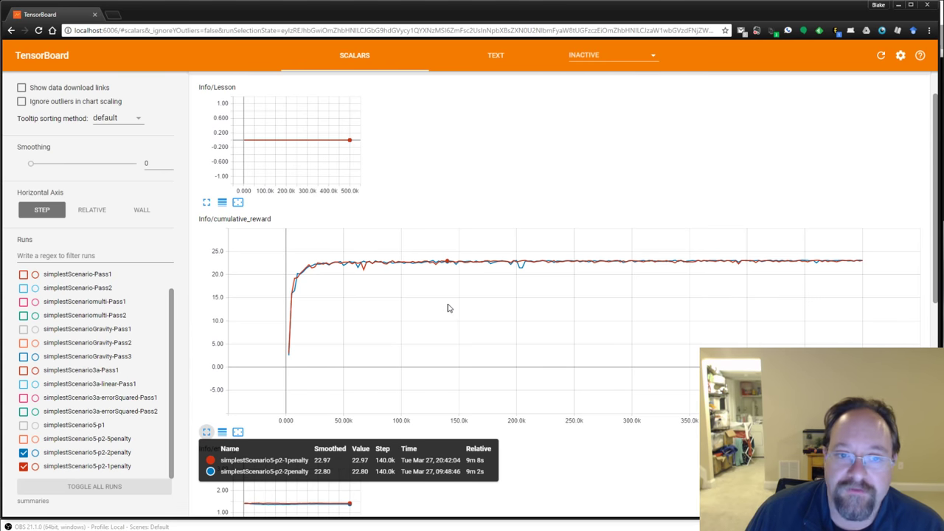
{"action": "scroll", "coordinate": [568, 303], "scroll_direction": "down", "scroll_amount": 1}
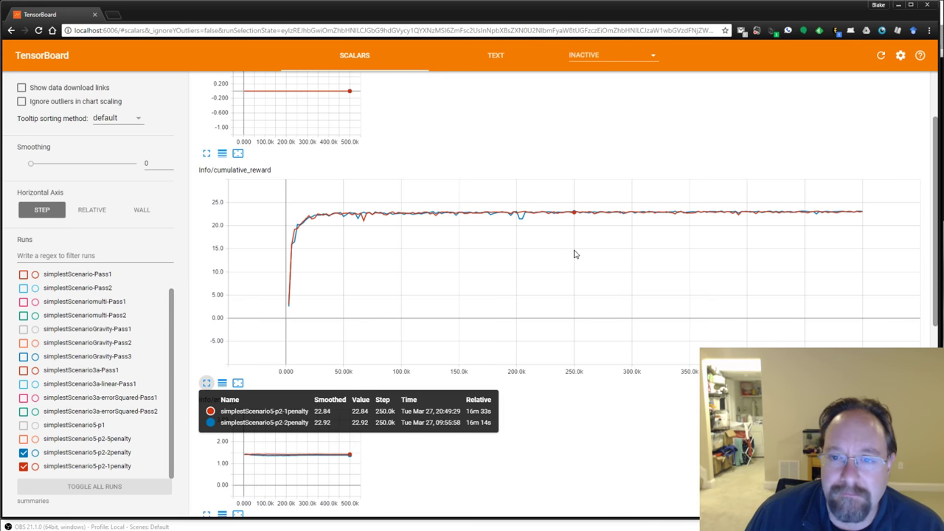
{"action": "scroll", "coordinate": [576, 254], "scroll_direction": "down", "scroll_amount": 3}
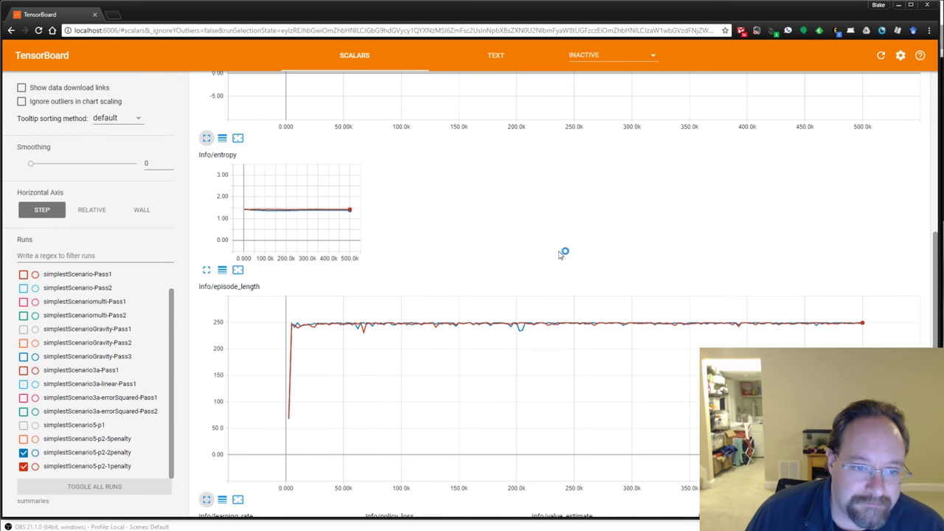
{"action": "scroll", "coordinate": [561, 255], "scroll_direction": "down", "scroll_amount": 2}
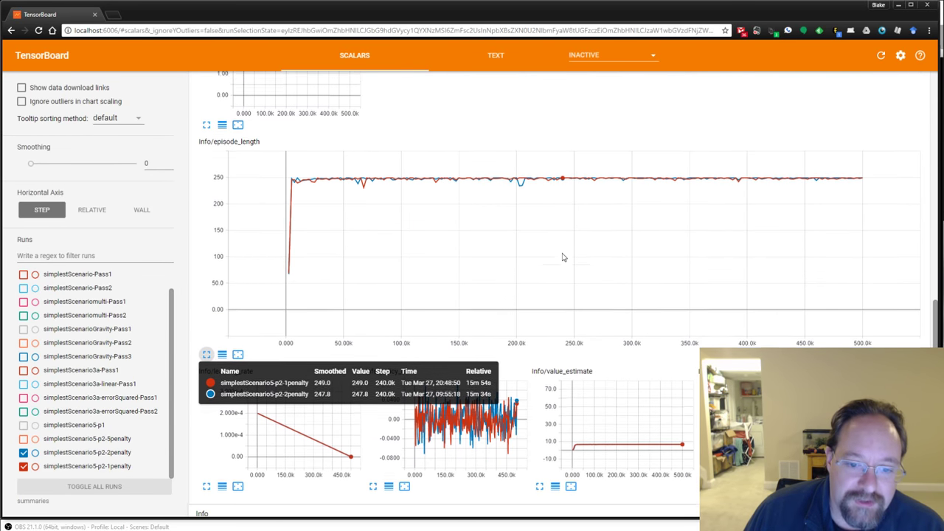
Step: Hide simplestScenario5-p2-2penalty so that only the simplestScenario5-p2-1penalty run is plotted
{"action": "scroll", "coordinate": [562, 256], "scroll_direction": "up", "scroll_amount": 2}
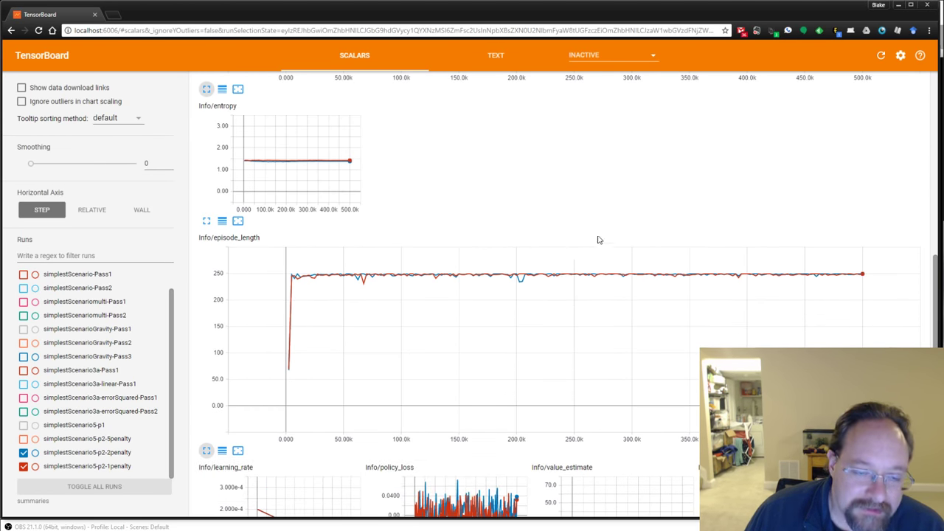
{"action": "left_click", "coordinate": [23, 452]}
{"action": "left_click", "coordinate": [24, 453]}
{"action": "left_click", "coordinate": [23, 466]}
{"action": "left_click", "coordinate": [23, 466]}
{"action": "left_click", "coordinate": [35, 466]}
{"action": "scroll", "coordinate": [487, 303], "scroll_direction": "up", "scroll_amount": 1}
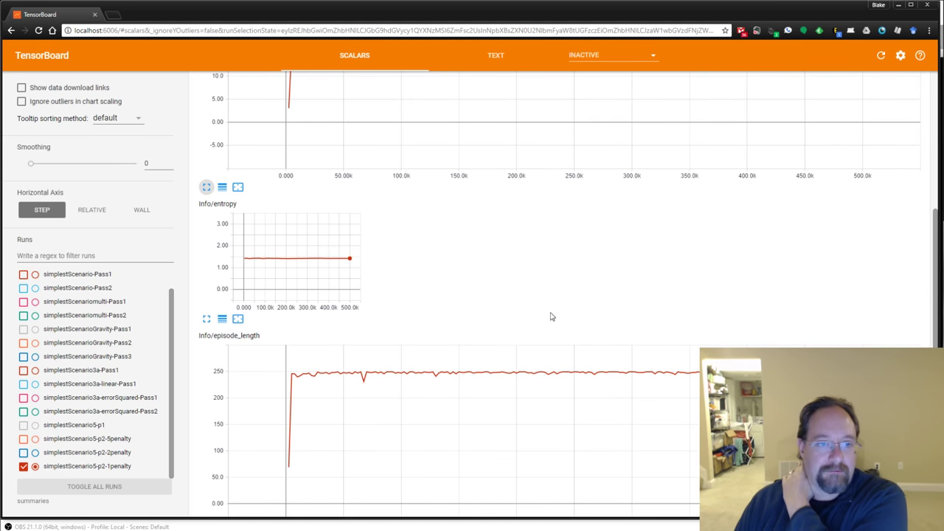
Step: Examine the cumulative_reward and episode_length curves of the simplestScenario5-p2-1penalty run on its own
{"action": "scroll", "coordinate": [542, 310], "scroll_direction": "up", "scroll_amount": 5}
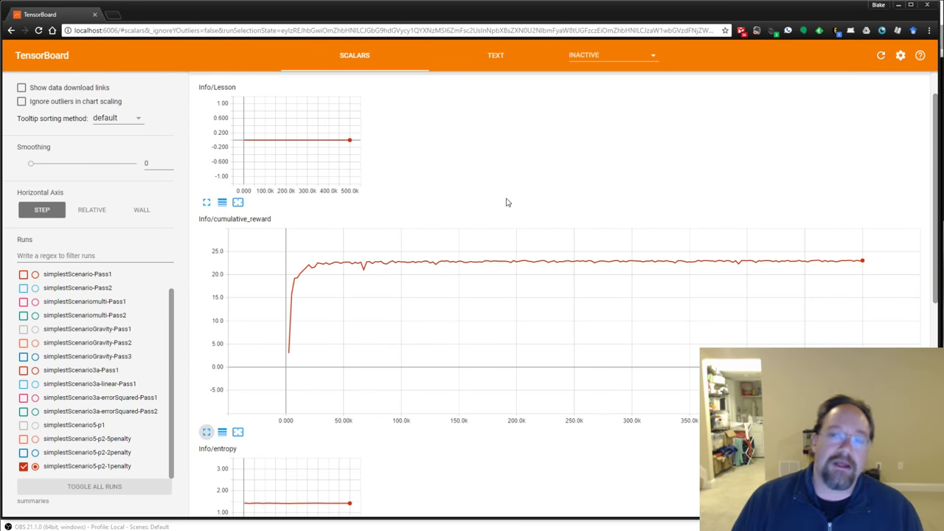
{"action": "scroll", "coordinate": [541, 293], "scroll_direction": "down", "scroll_amount": 4}
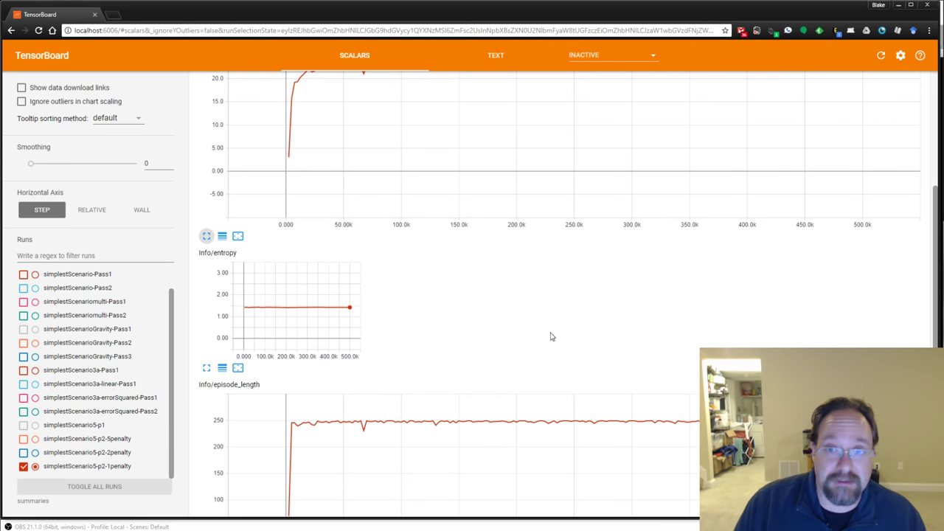
{"action": "scroll", "coordinate": [544, 317], "scroll_direction": "down", "scroll_amount": 2}
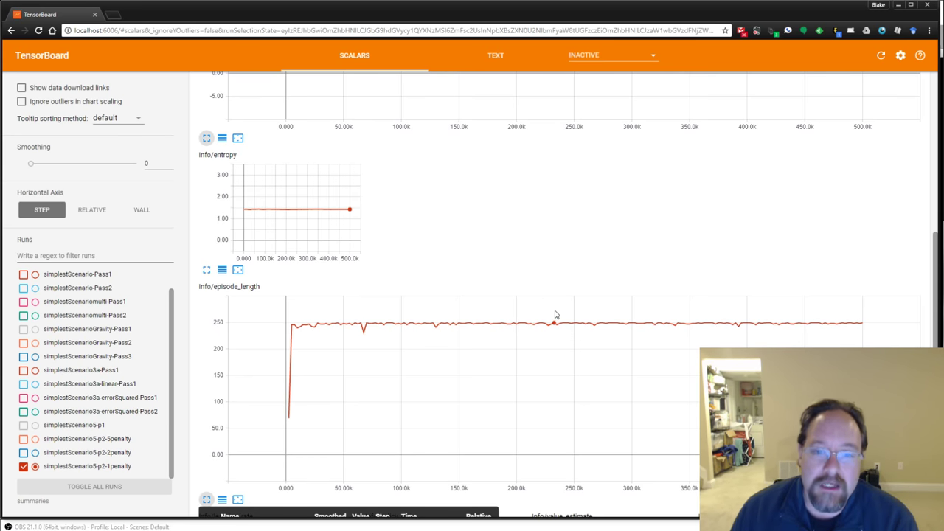
{"action": "scroll", "coordinate": [578, 317], "scroll_direction": "up", "scroll_amount": 3}
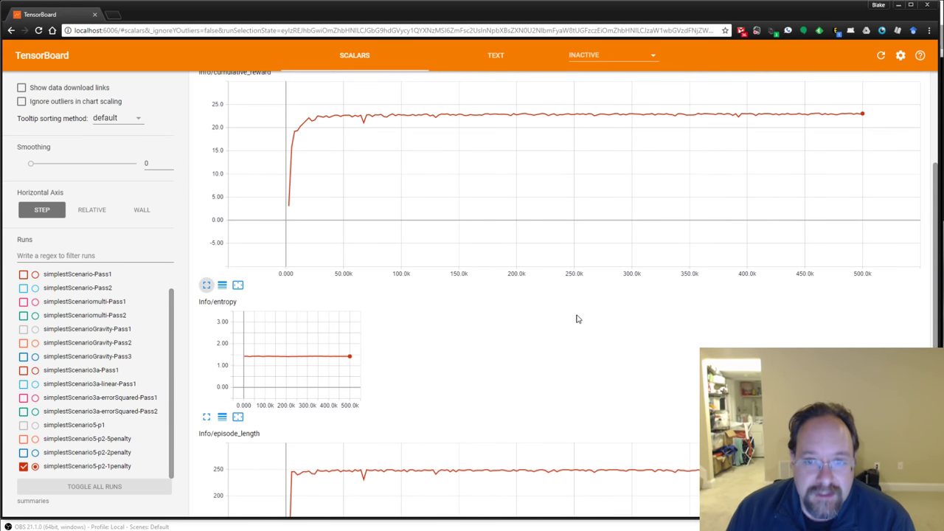
{"action": "scroll", "coordinate": [578, 319], "scroll_direction": "up", "scroll_amount": 3}
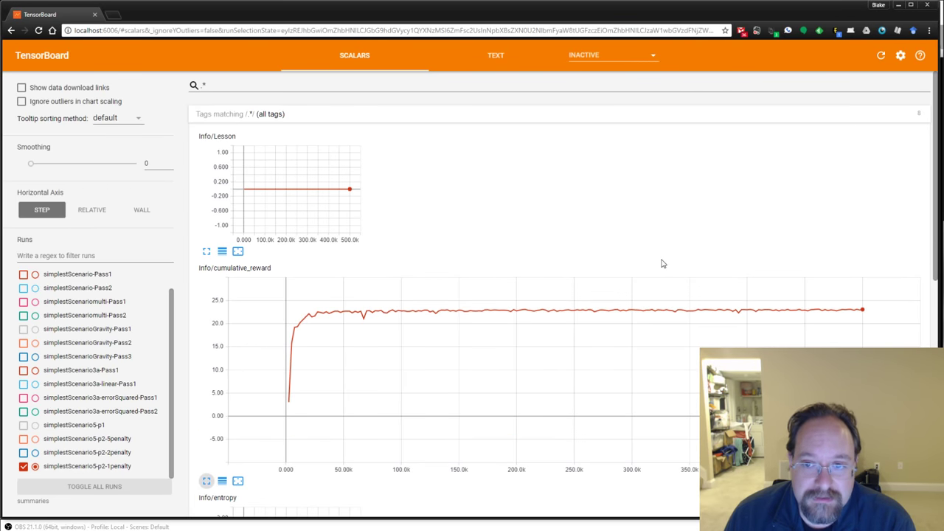
{"action": "scroll", "coordinate": [701, 266], "scroll_direction": "down", "scroll_amount": 5}
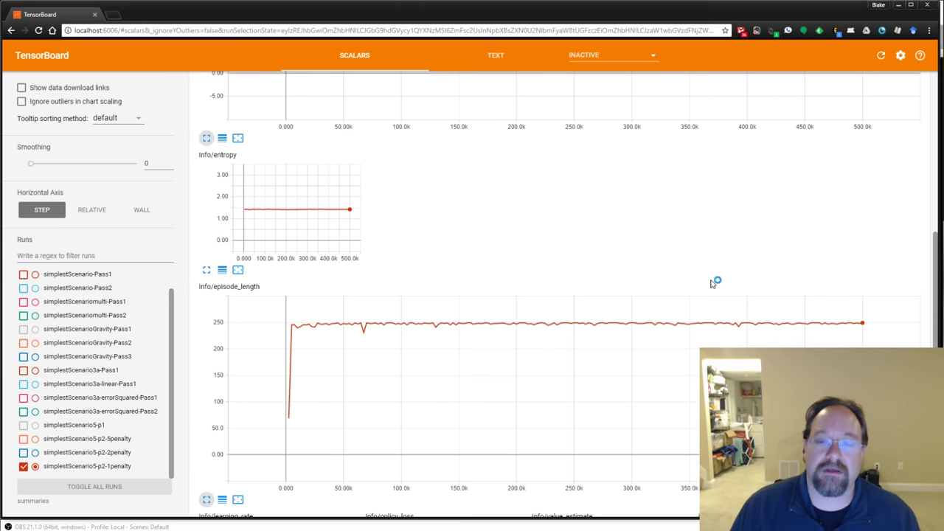
{"action": "scroll", "coordinate": [697, 258], "scroll_direction": "down", "scroll_amount": 2}
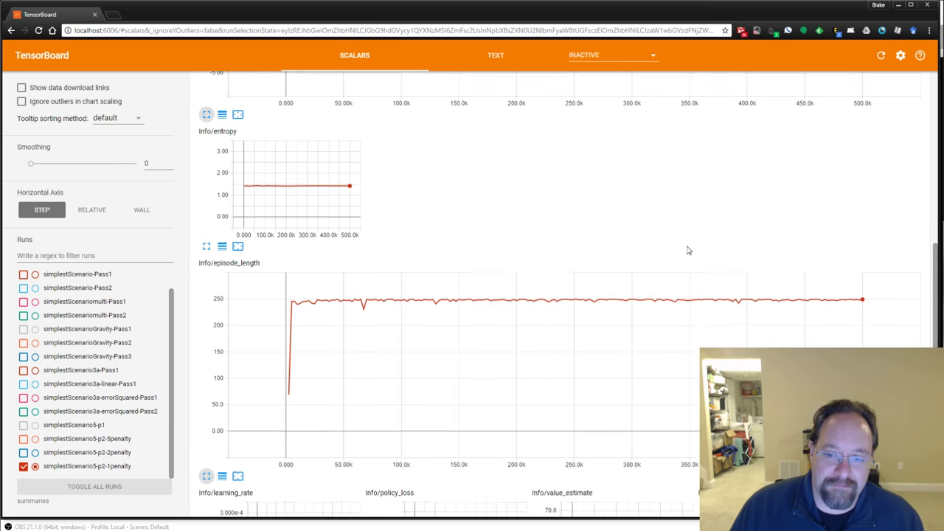
{"action": "scroll", "coordinate": [581, 329], "scroll_direction": "up", "scroll_amount": 5}
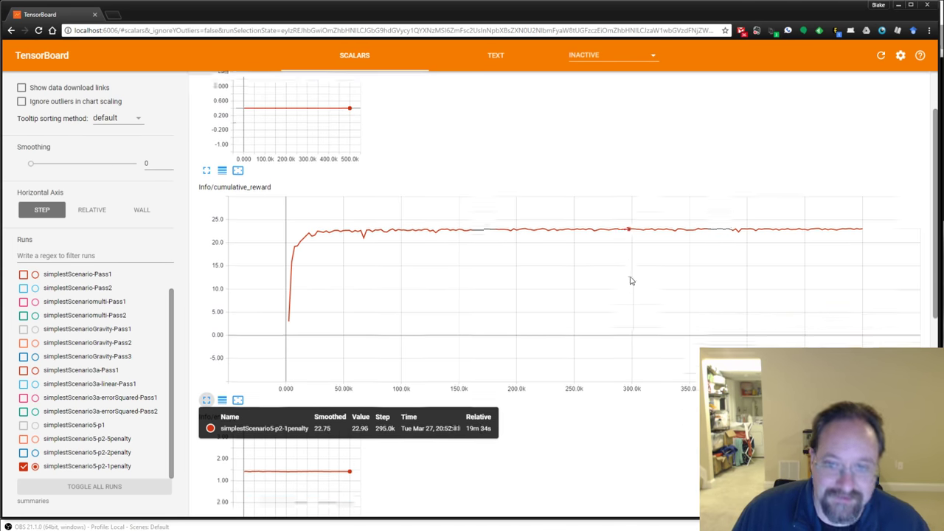
{"action": "scroll", "coordinate": [631, 280], "scroll_direction": "down", "scroll_amount": 3}
{"action": "scroll", "coordinate": [669, 359], "scroll_direction": "up", "scroll_amount": 2}
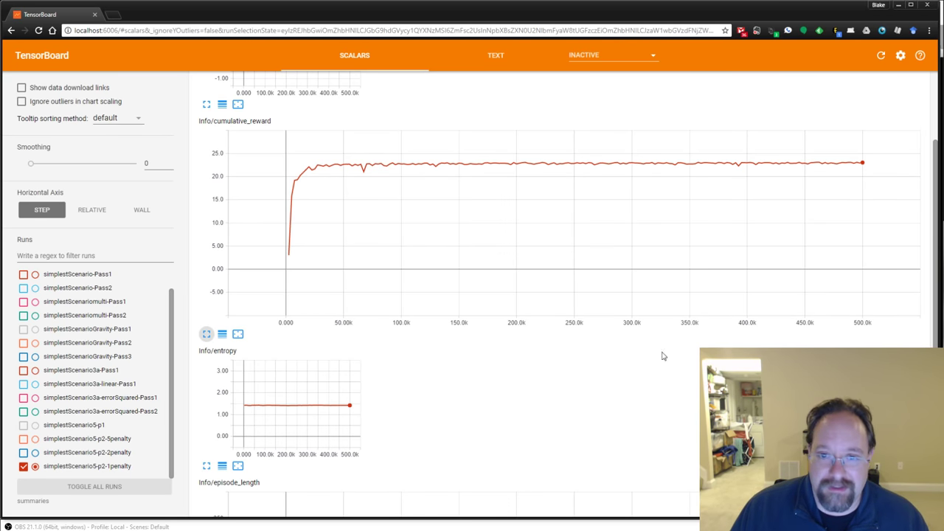
Step: Switch to Unity and set the GenericBrain object's Brain Type to Internal
{"action": "left_click", "coordinate": [899, 6]}
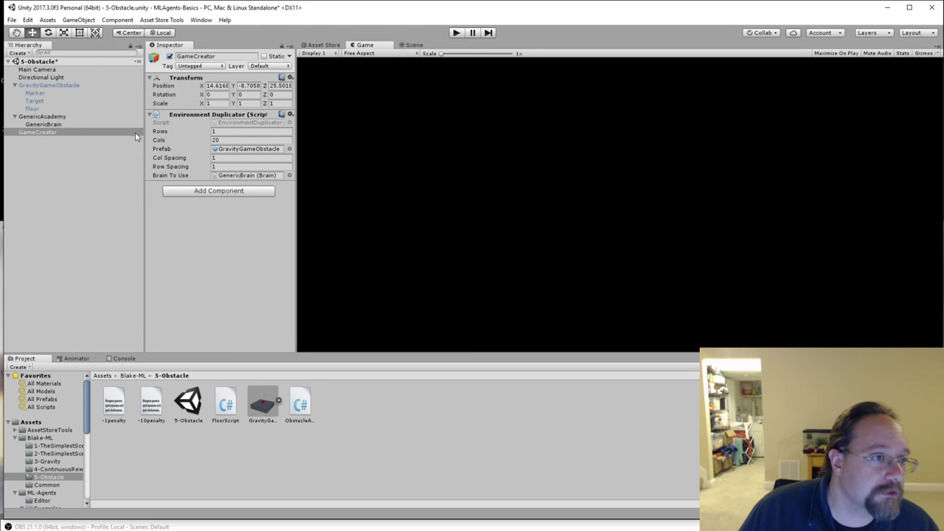
{"action": "left_click", "coordinate": [45, 117]}
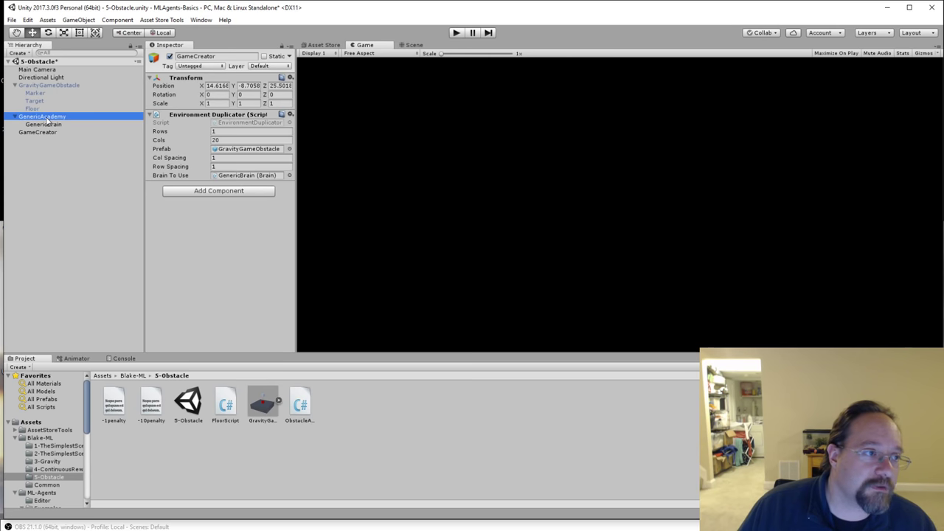
{"action": "left_click", "coordinate": [44, 125]}
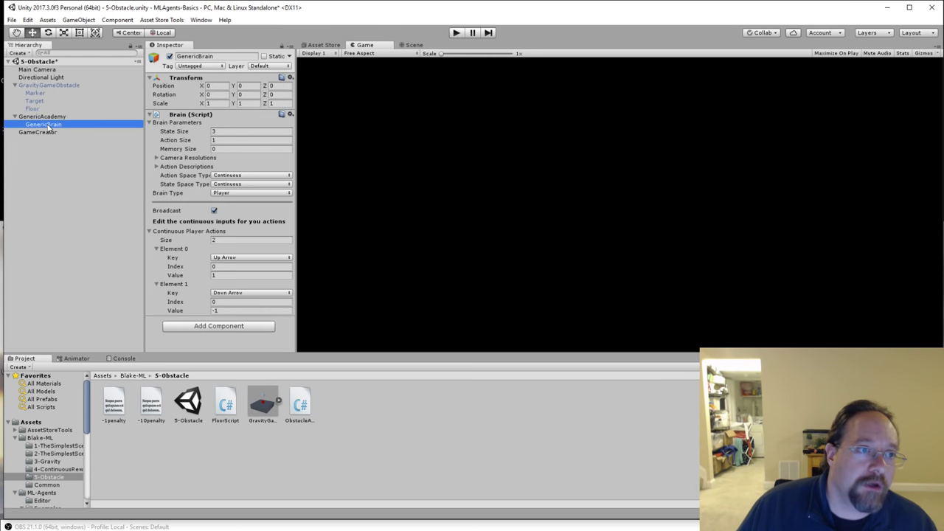
{"action": "left_click", "coordinate": [231, 193]}
{"action": "left_click", "coordinate": [229, 236]}
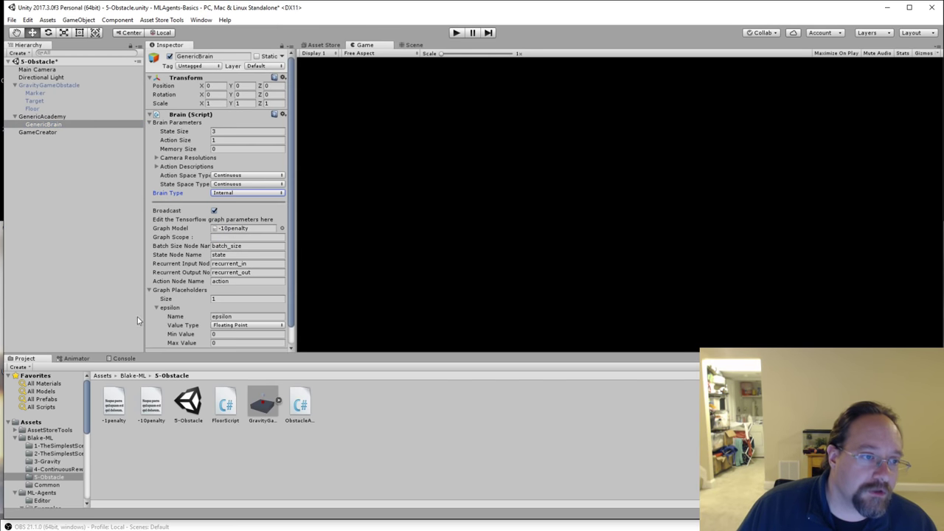
Step: Assign the -10penalty file as GenericBrain's Graph Model, then run the scene to watch the agents and stop it
{"action": "left_click_drag", "start_coordinate": [151, 404], "coordinate": [259, 214]}
{"action": "left_click", "coordinate": [456, 33]}
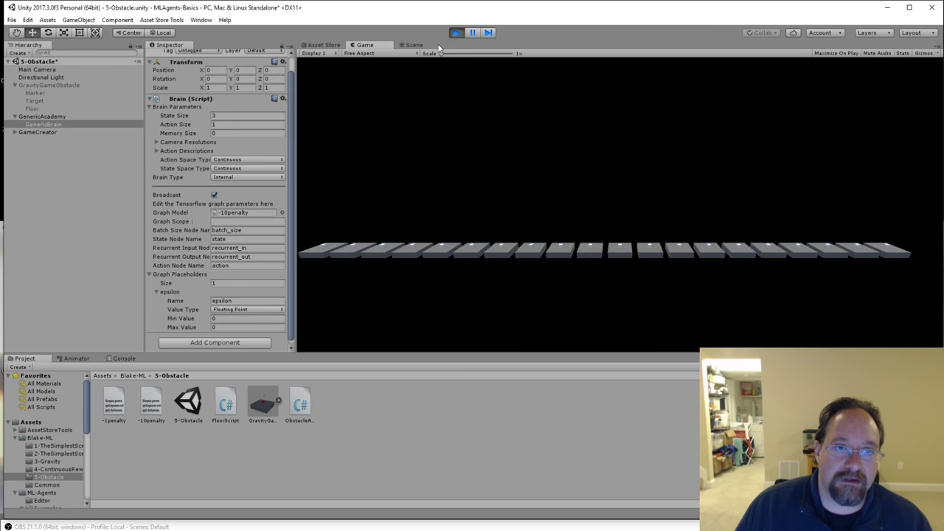
{"action": "left_click", "coordinate": [456, 33]}
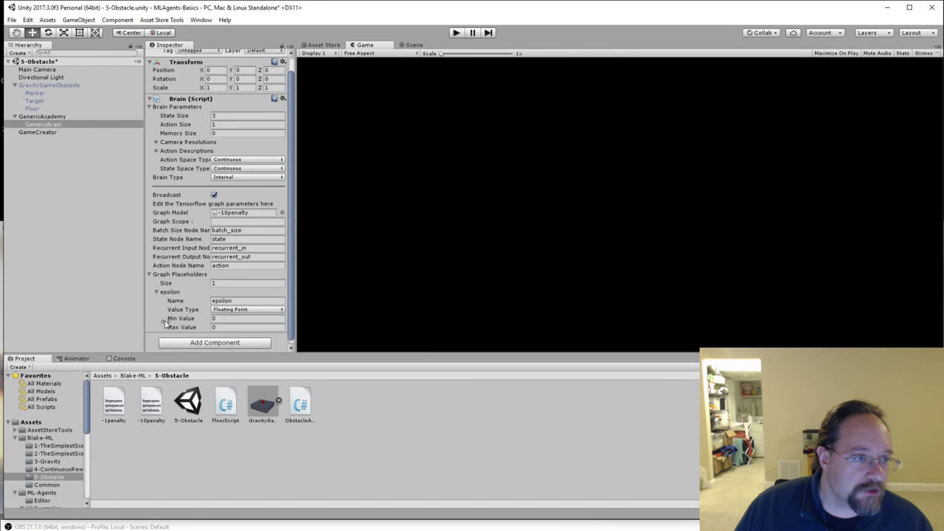
Step: Replace GenericBrain's Graph Model with the -1penalty file and start running the scene
{"action": "left_click_drag", "start_coordinate": [115, 410], "coordinate": [238, 218]}
{"action": "left_click", "coordinate": [456, 33]}
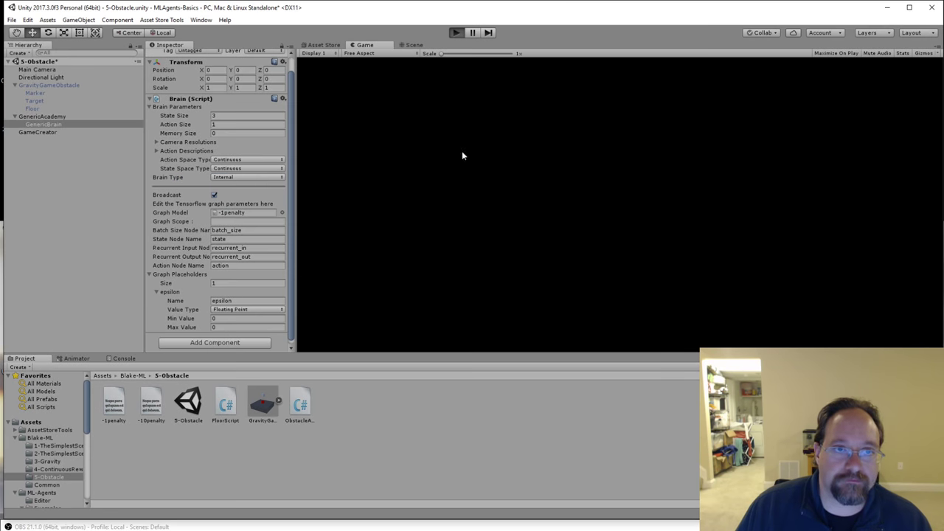